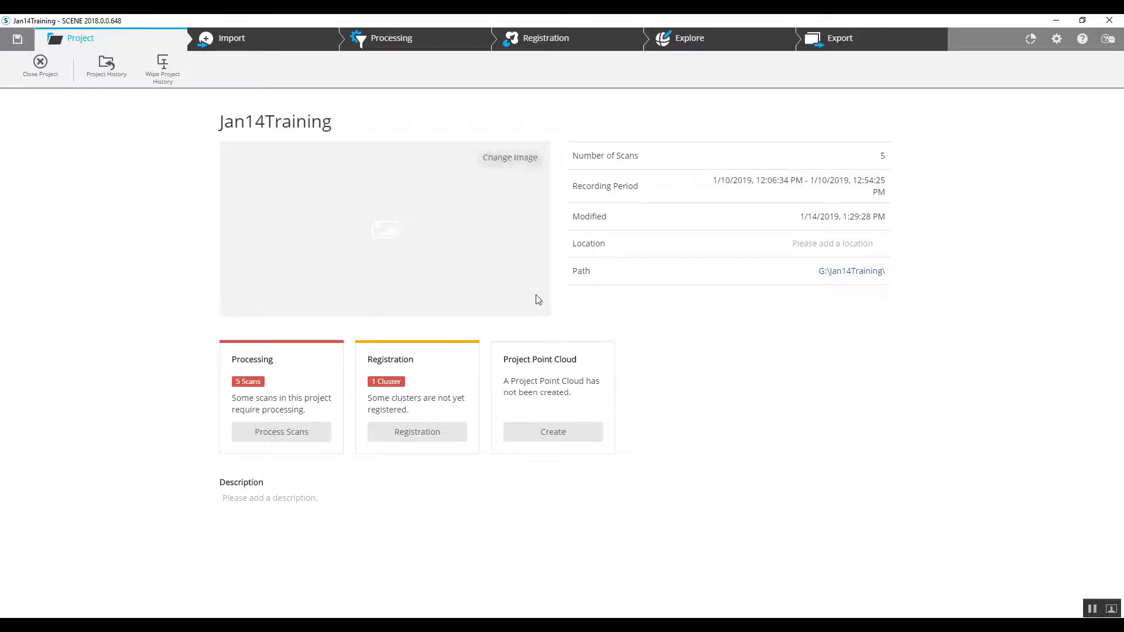
- Switch from the Jan14Training project overview to the Processing workspace
click(379, 40)
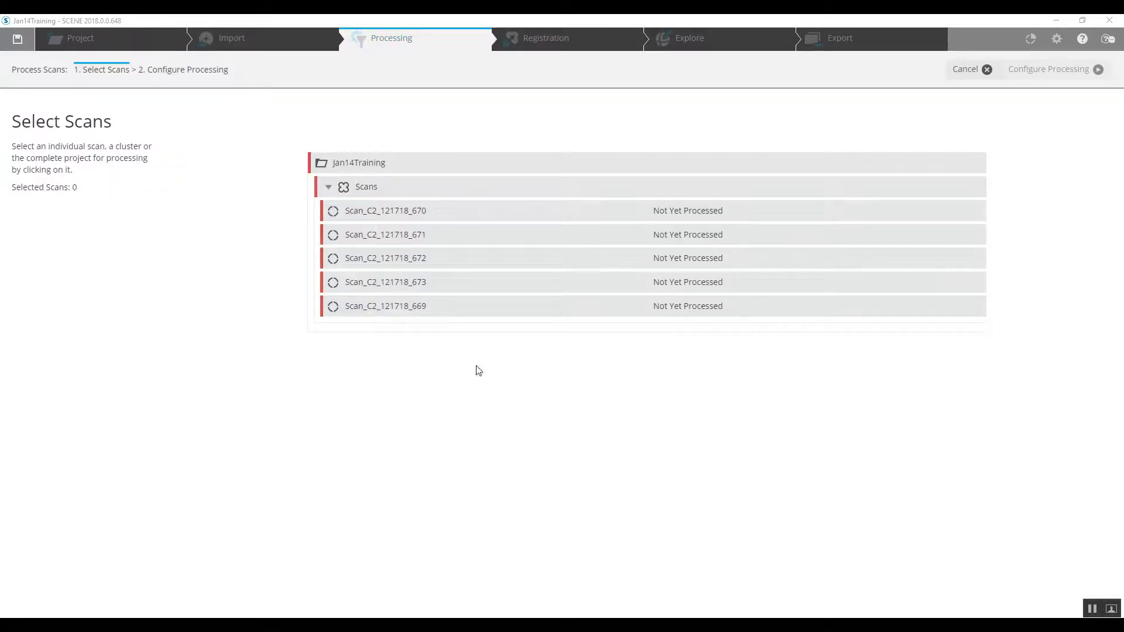
- Select all five Jan14Training scans and continue to Configure Processing
click(378, 165)
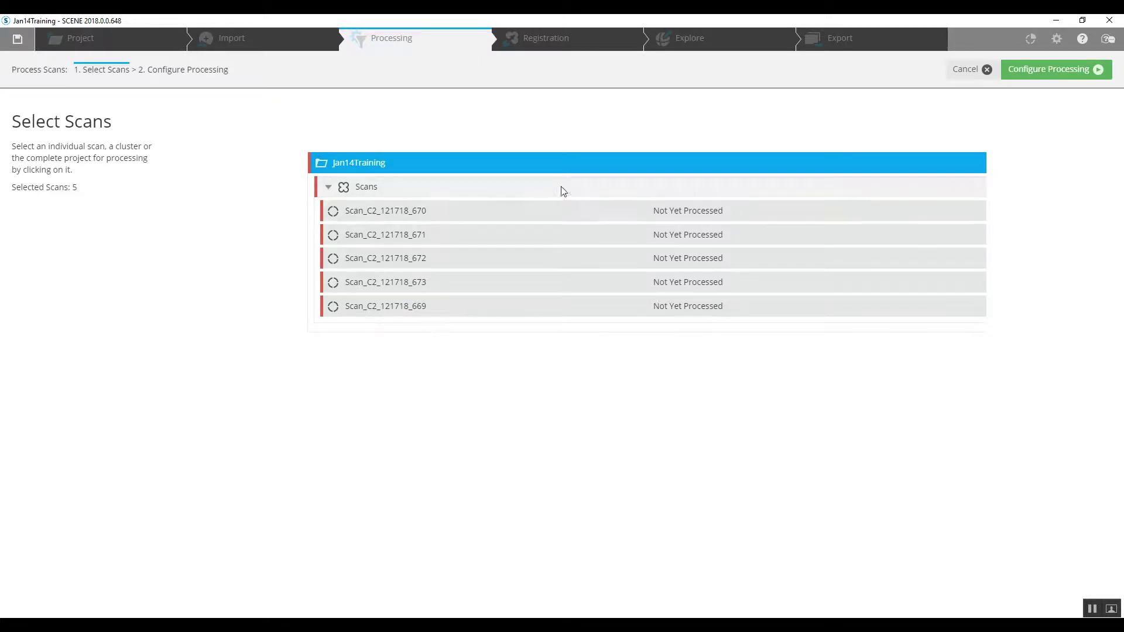
click(1028, 71)
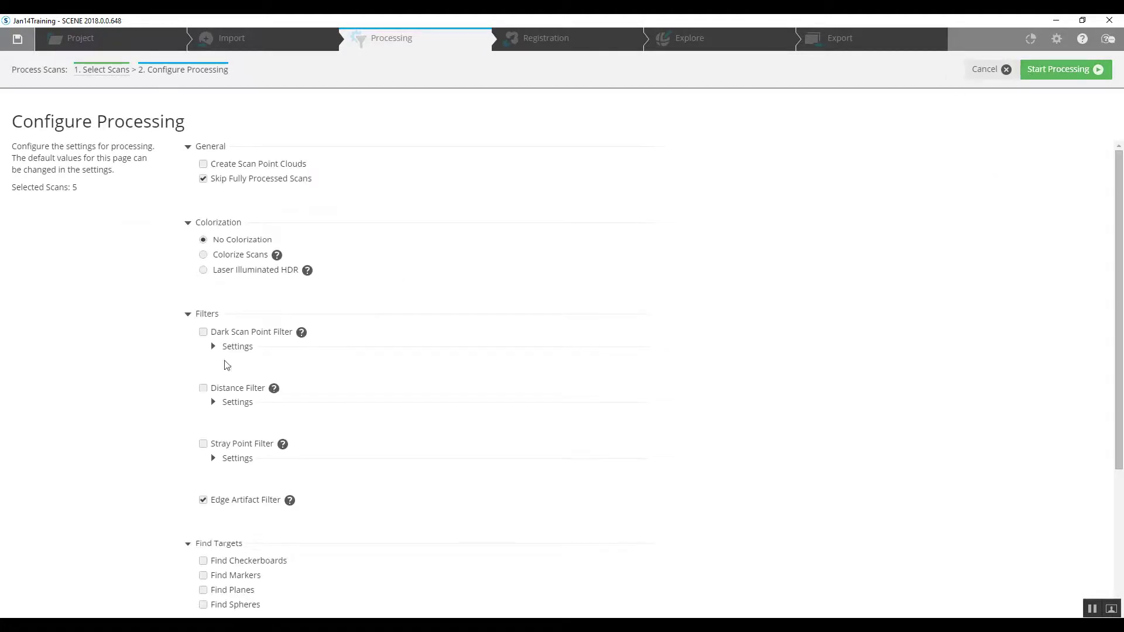
- Enable sphere detection and move the 0.0750 m radius to Inactive Sphere Radii
scroll(180, 376, down, 1)
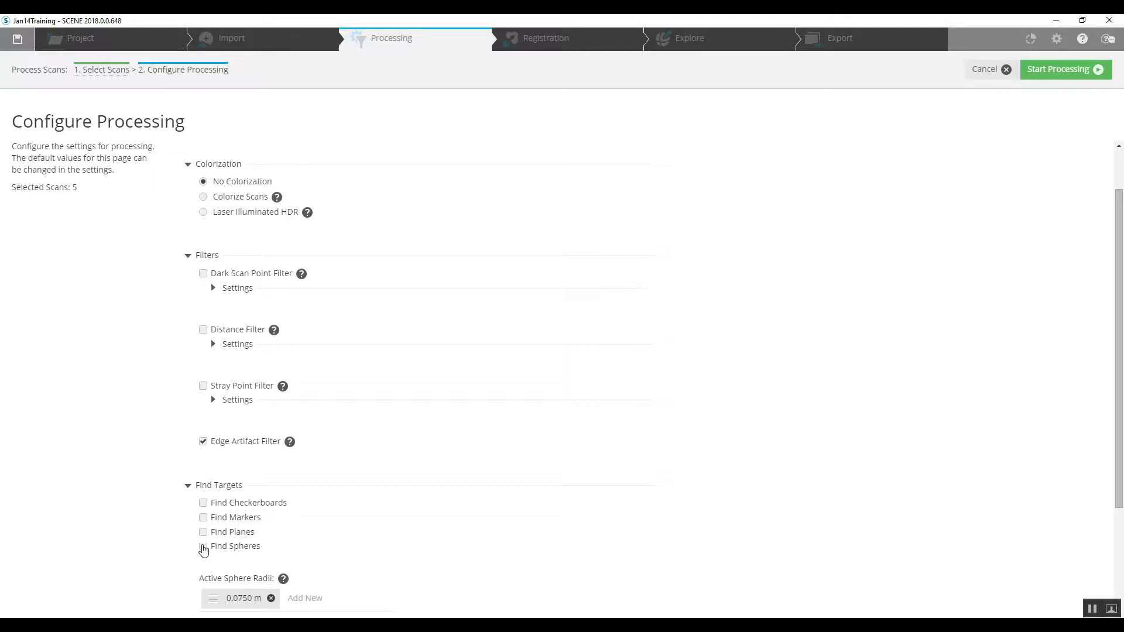
scroll(484, 502, down, 3)
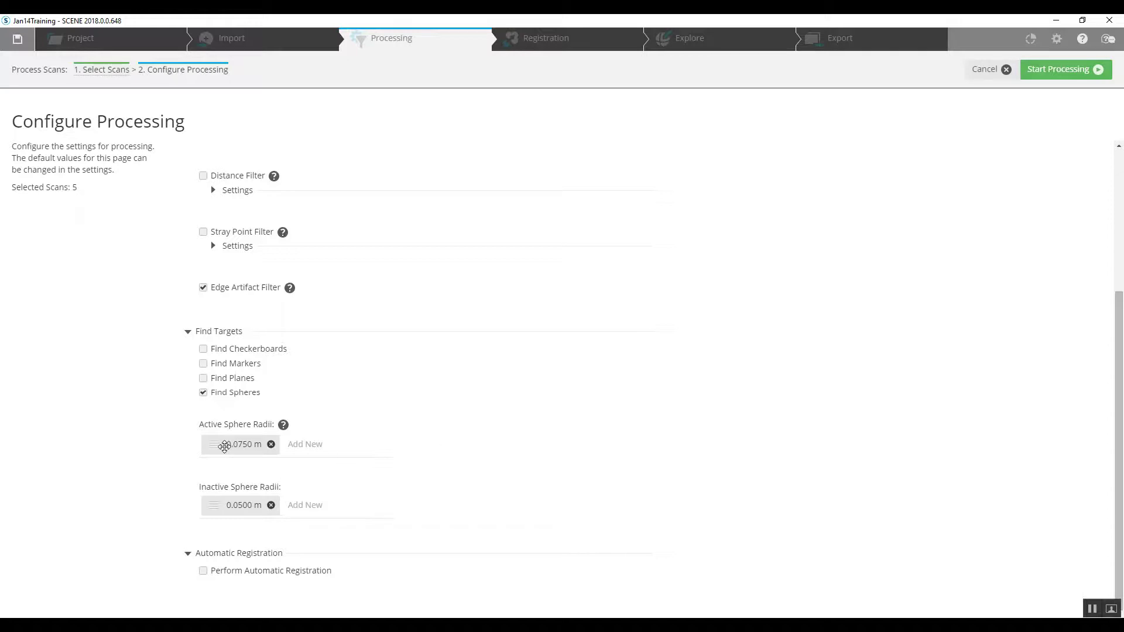
mouse_move(225, 447)
mouse_down()
mouse_move(301, 469)
mouse_move(234, 449)
mouse_up()
click(1091, 608)
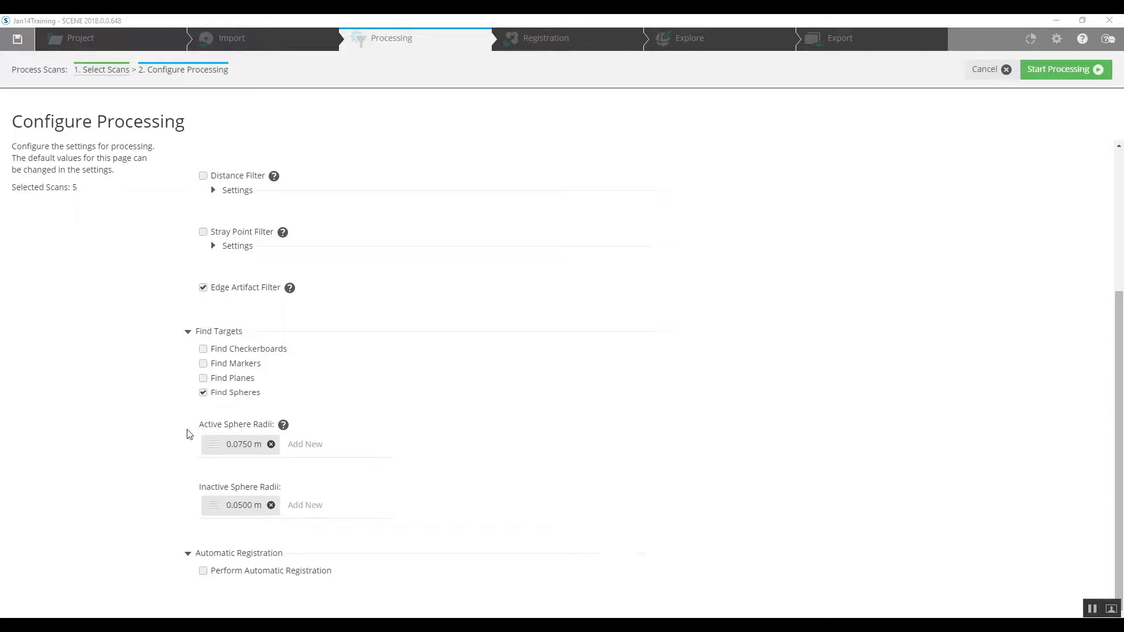
drag(212, 444, 297, 518)
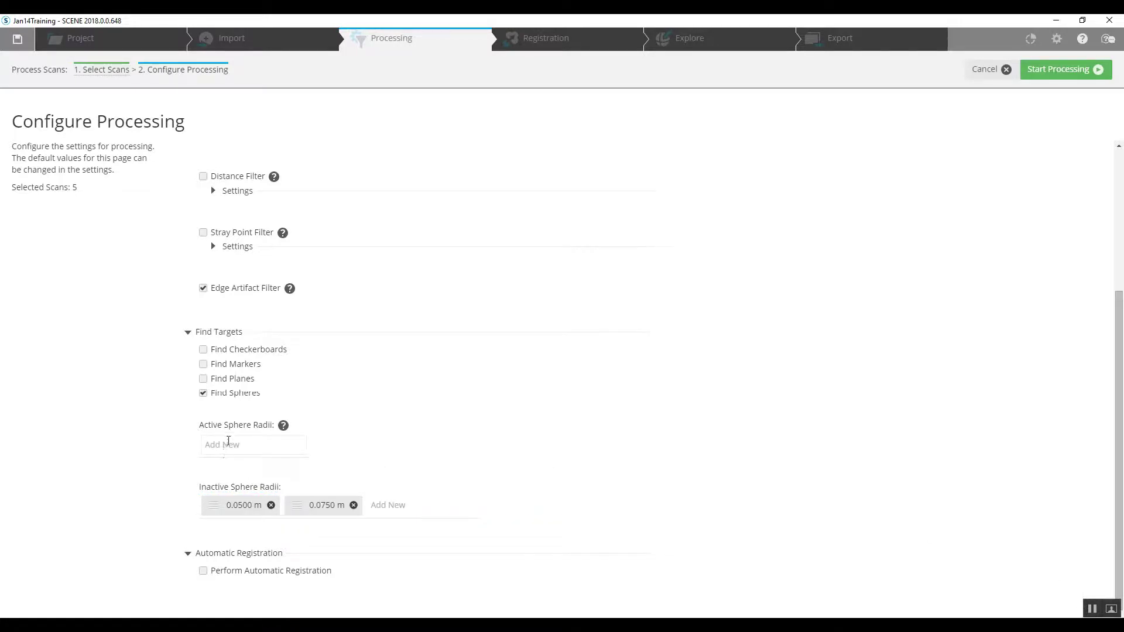
- Add 0.1 m as the active sphere radius and enable automatic registration
click(227, 439)
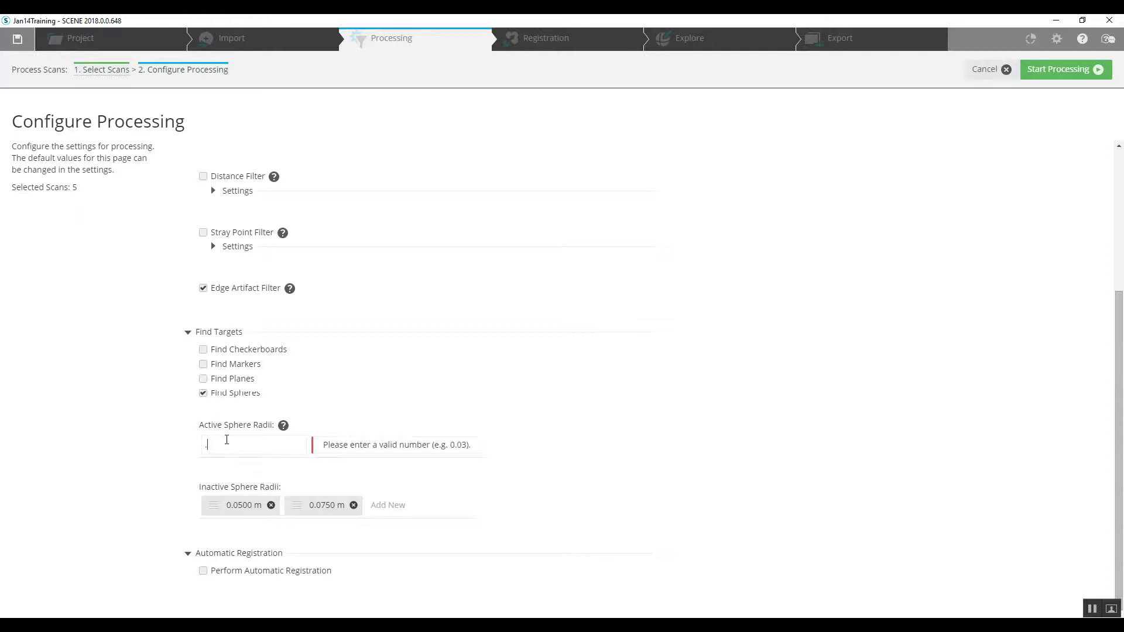
text(.1)
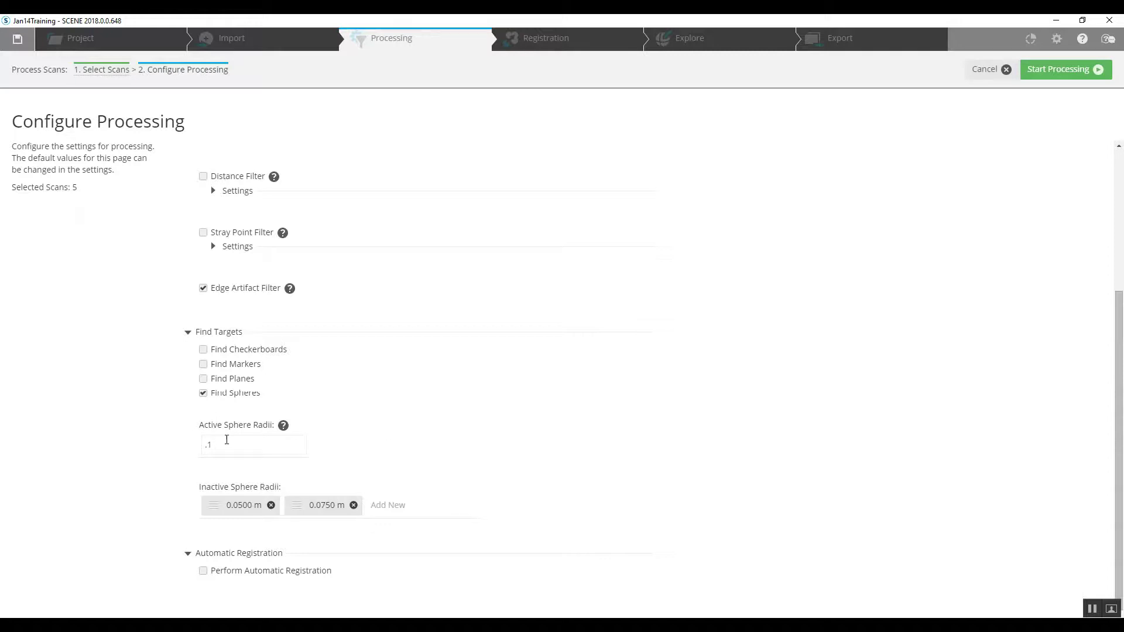
key(Return)
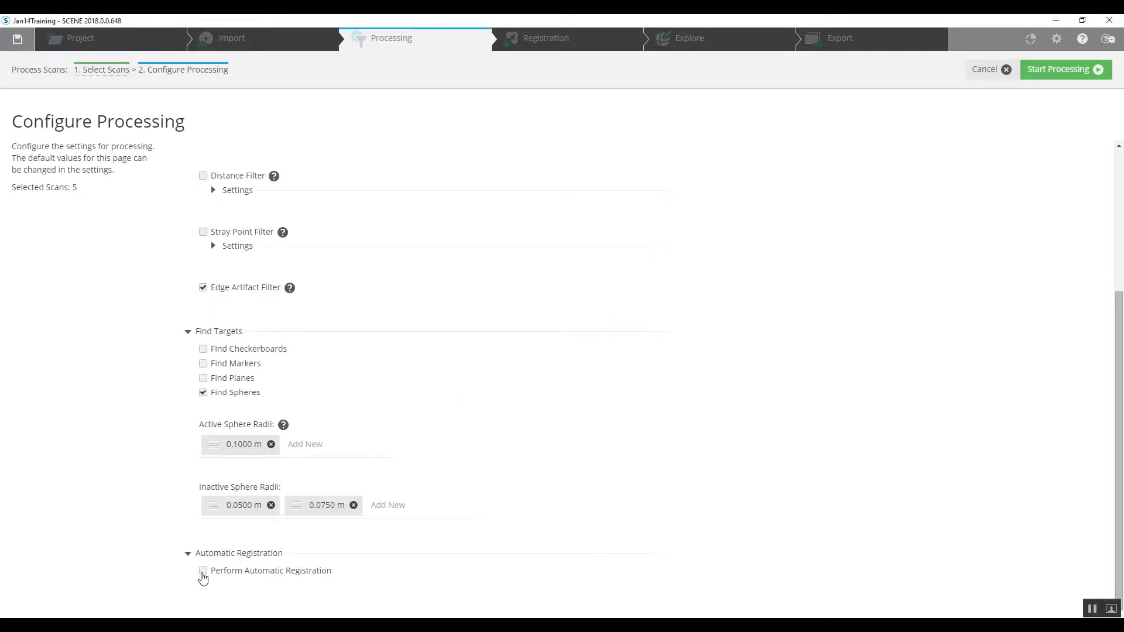
click(203, 570)
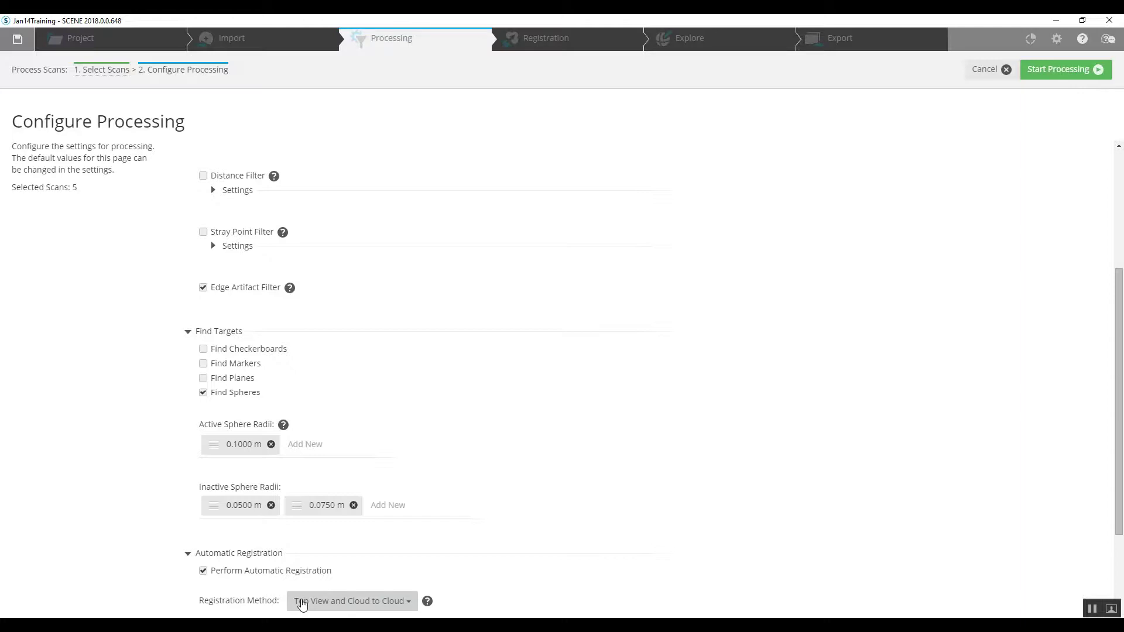
- Set the registration method to Target Based and start processing the five scans
click(303, 603)
click(329, 509)
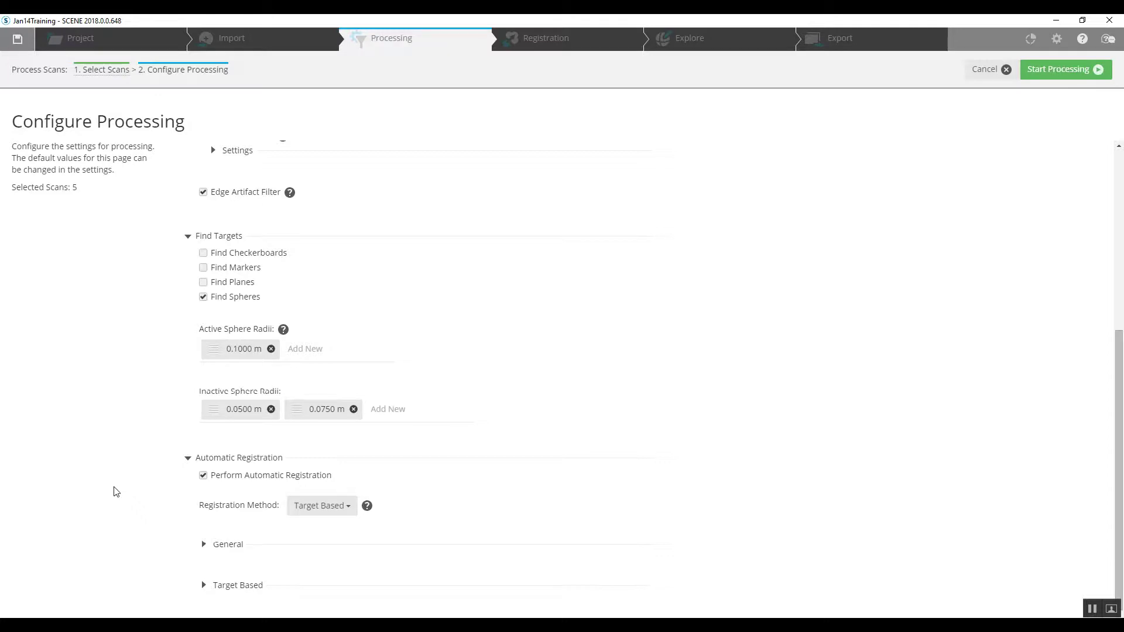
scroll(664, 345, up, 4)
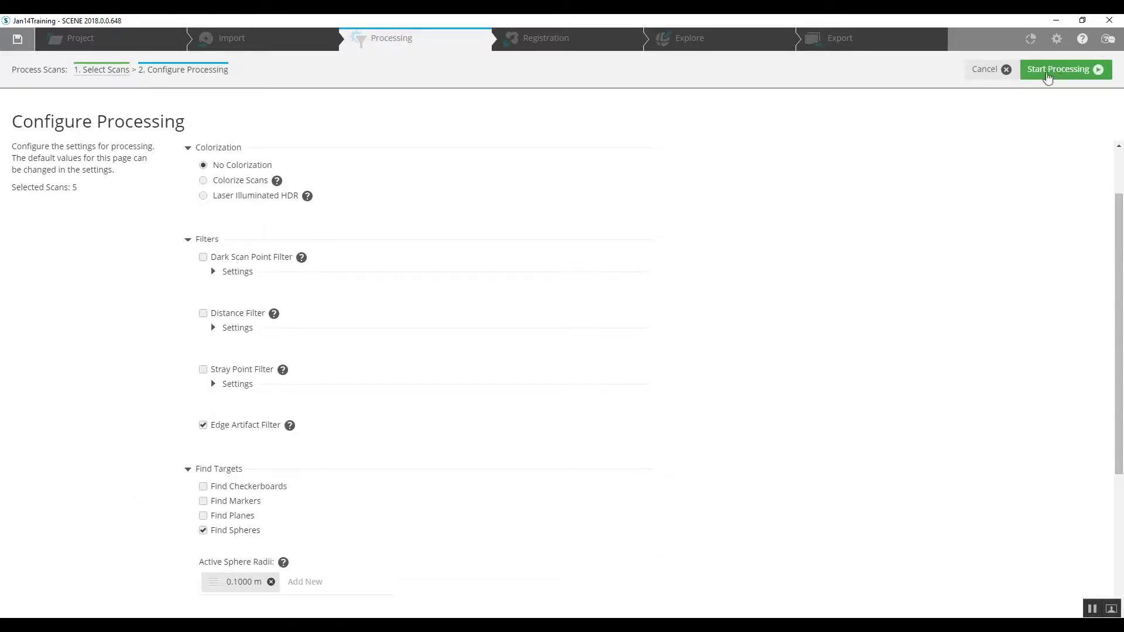
click(1048, 76)
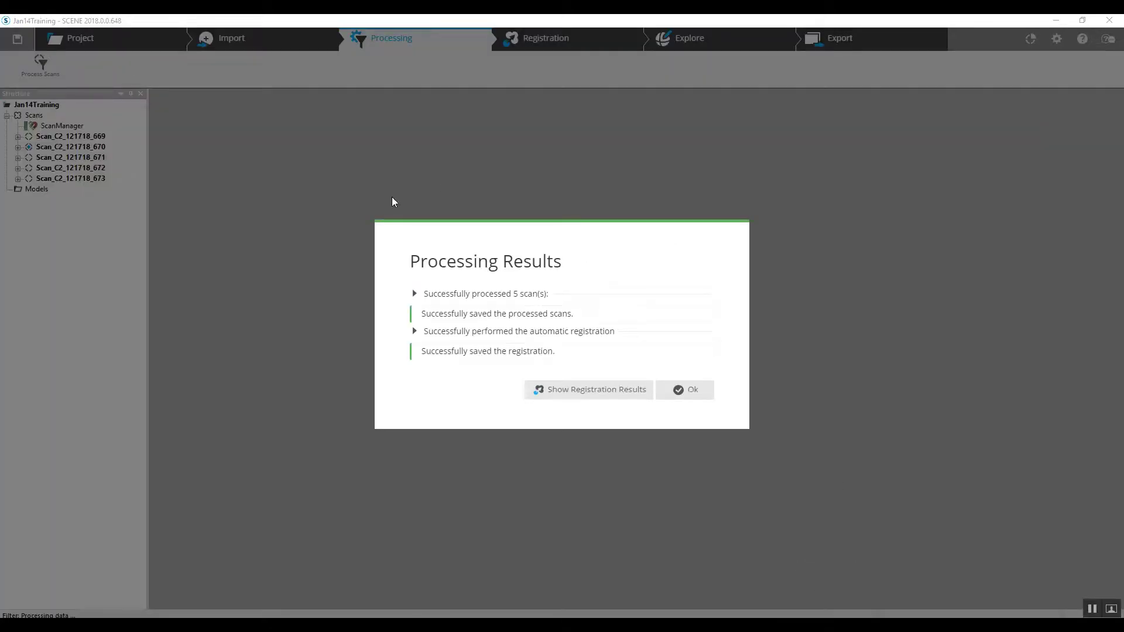
- Dismiss the processing results and open the ScanManager properties
click(687, 392)
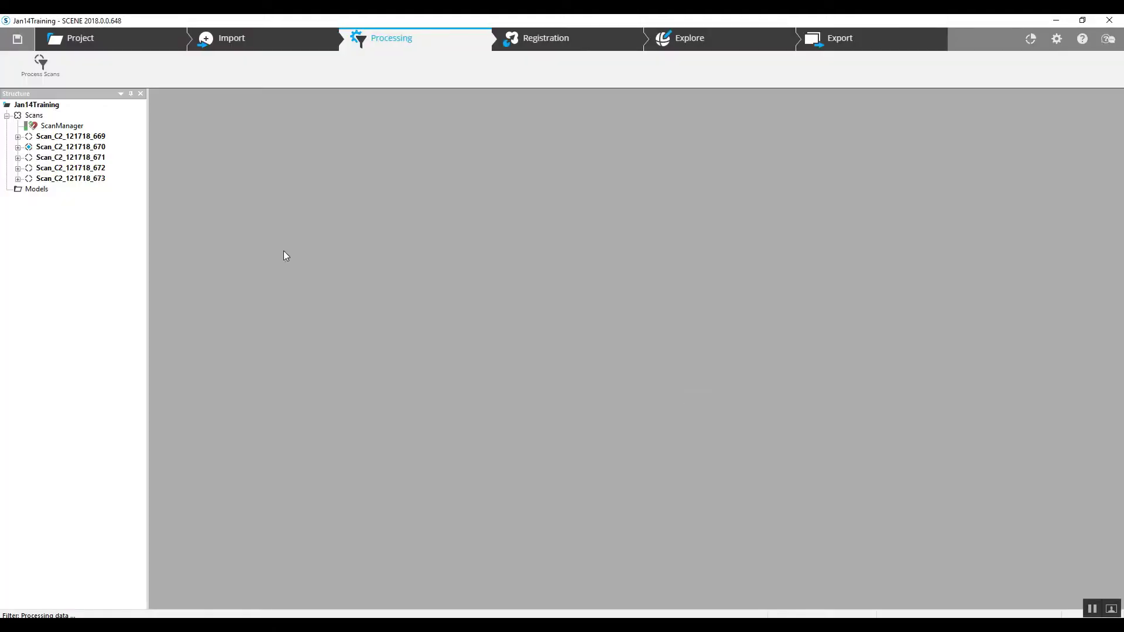
double_click(57, 127)
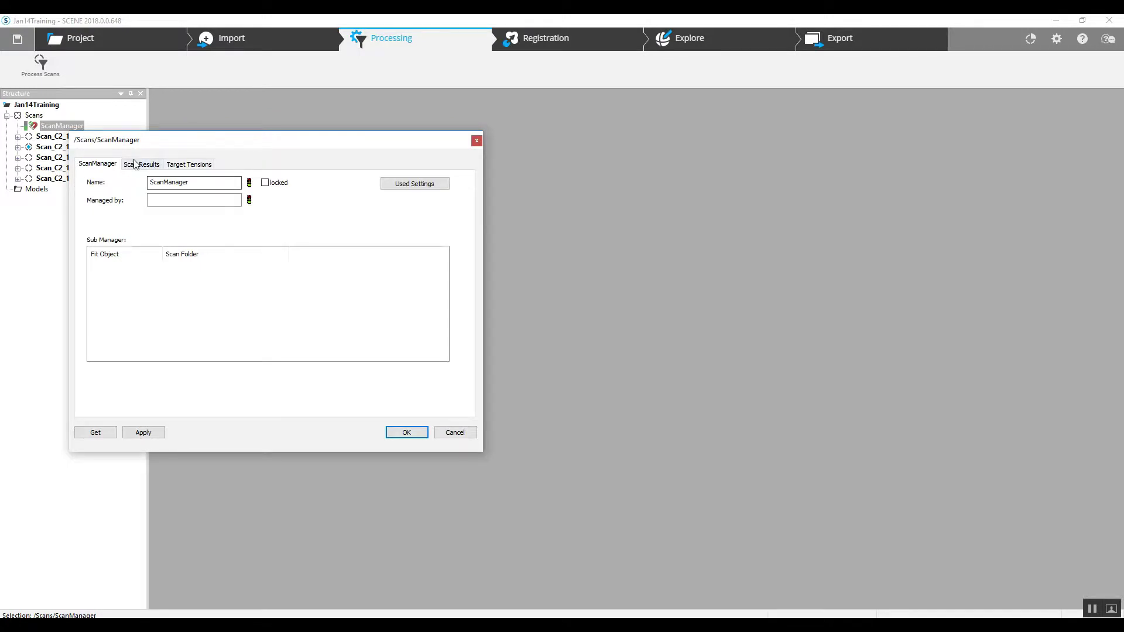
- Review per-scan mean target distance errors and sphere target tensions, then switch to Explore
click(135, 165)
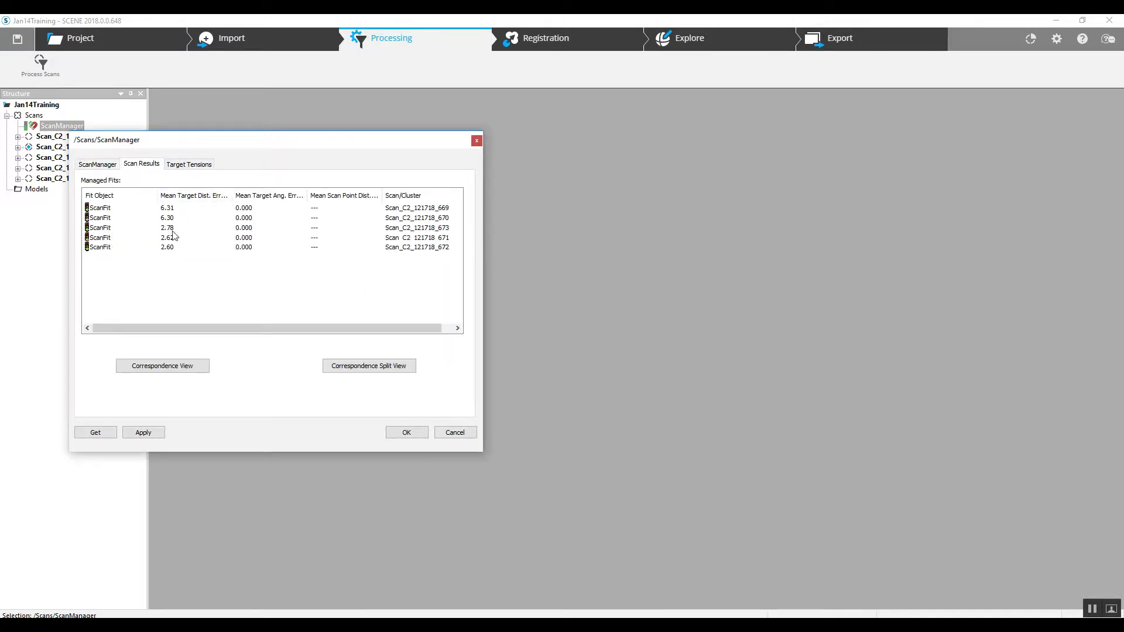
drag(231, 193, 253, 194)
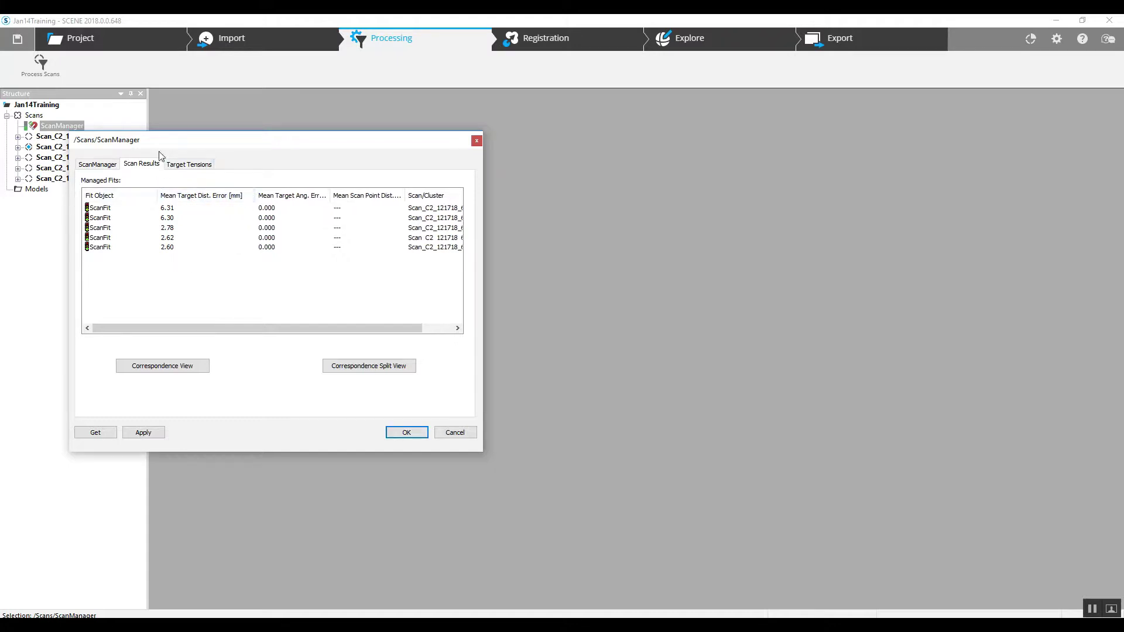
click(189, 164)
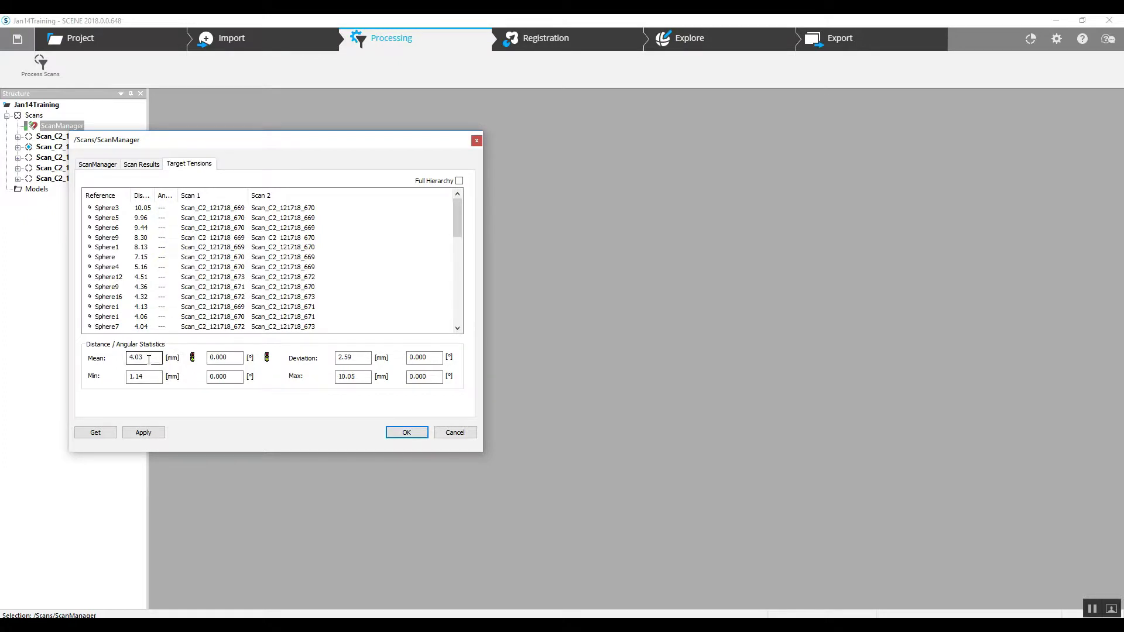
click(406, 433)
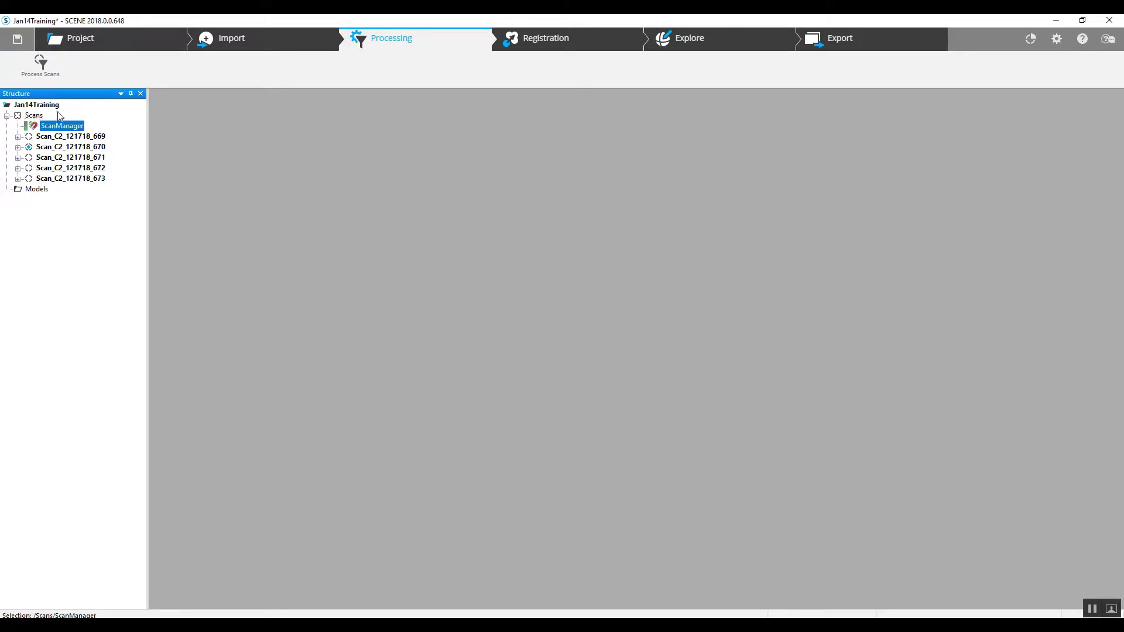
click(696, 44)
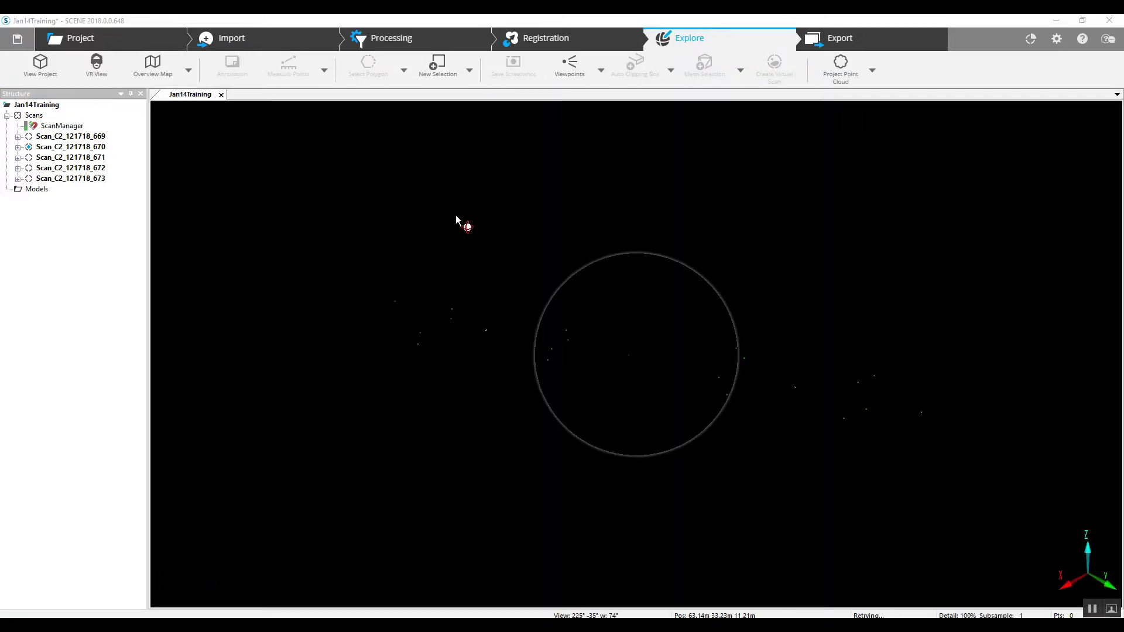
- Load All Scans from the Scans folder and orbit the combined point cloud
right_click(34, 116)
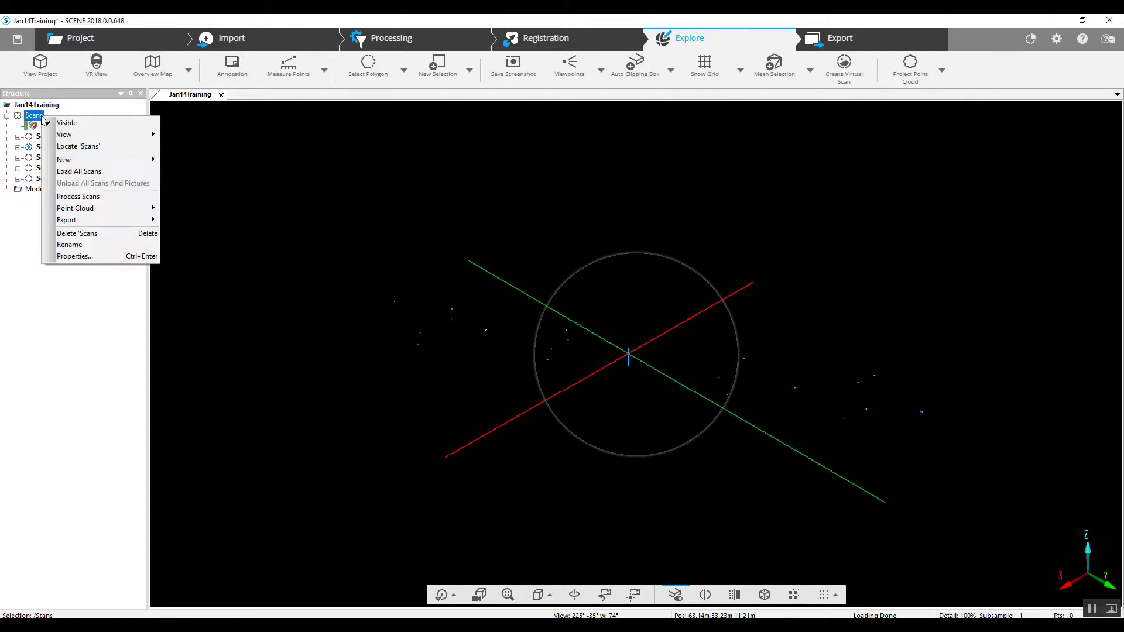
click(75, 172)
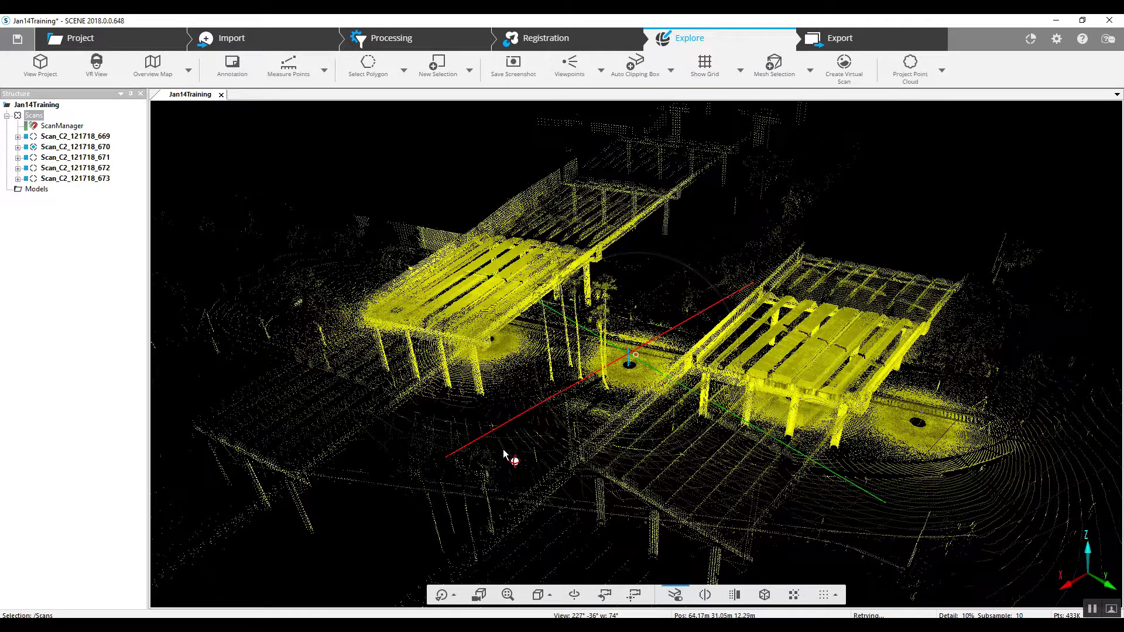
drag(504, 450, 642, 369)
scroll(795, 372, down, 3)
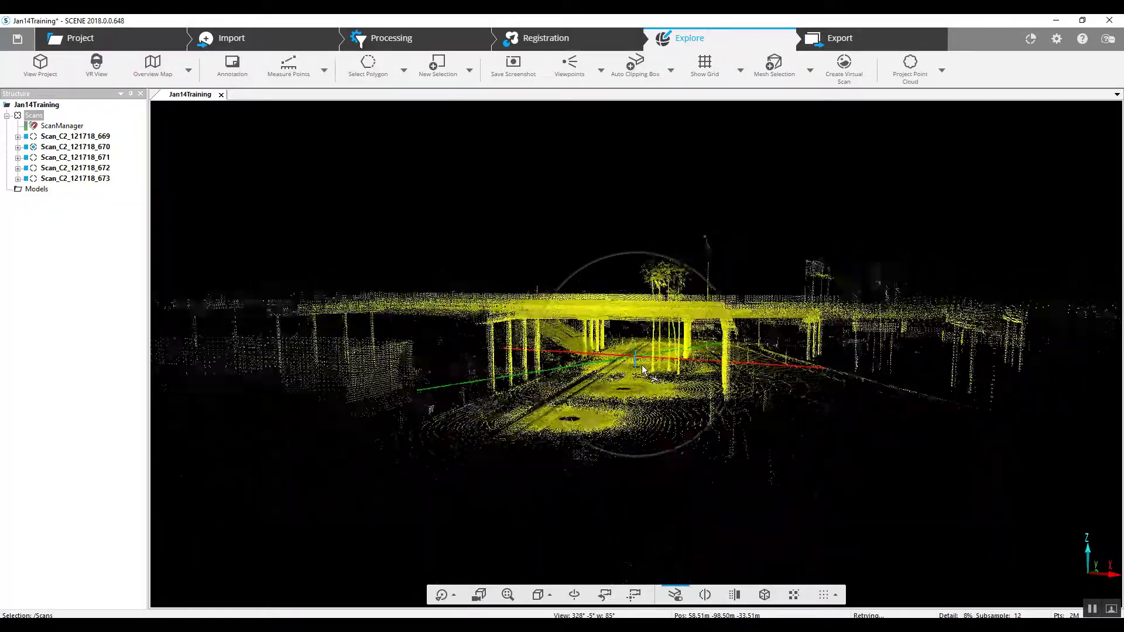
scroll(643, 369, up, 10)
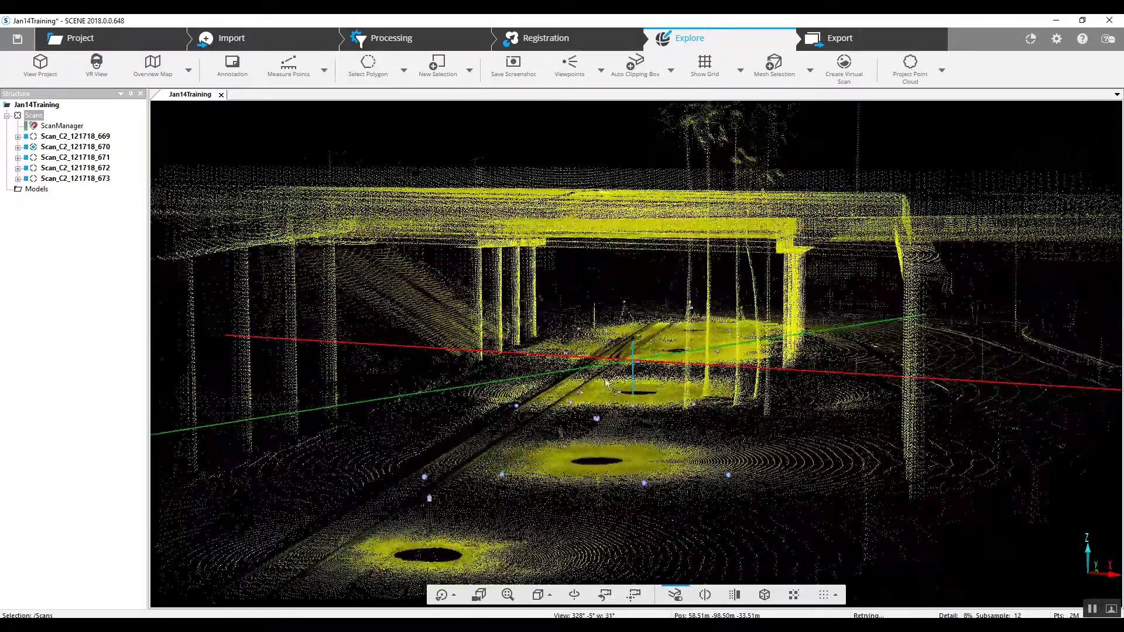
scroll(501, 409, up, 3)
drag(464, 434, 657, 513)
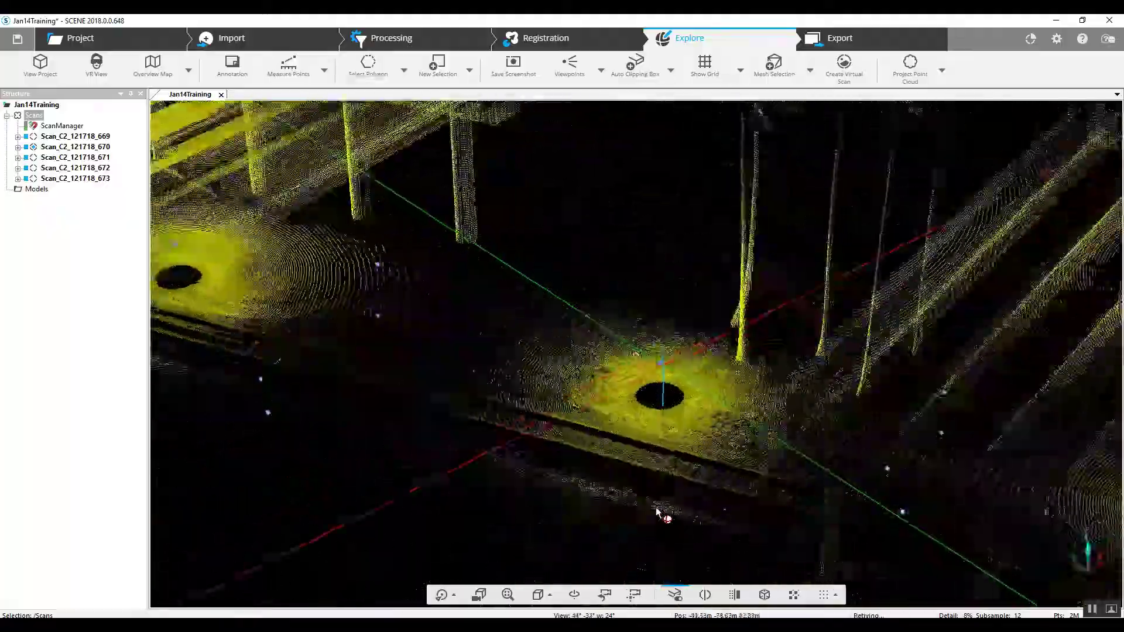
scroll(657, 513, down, 8)
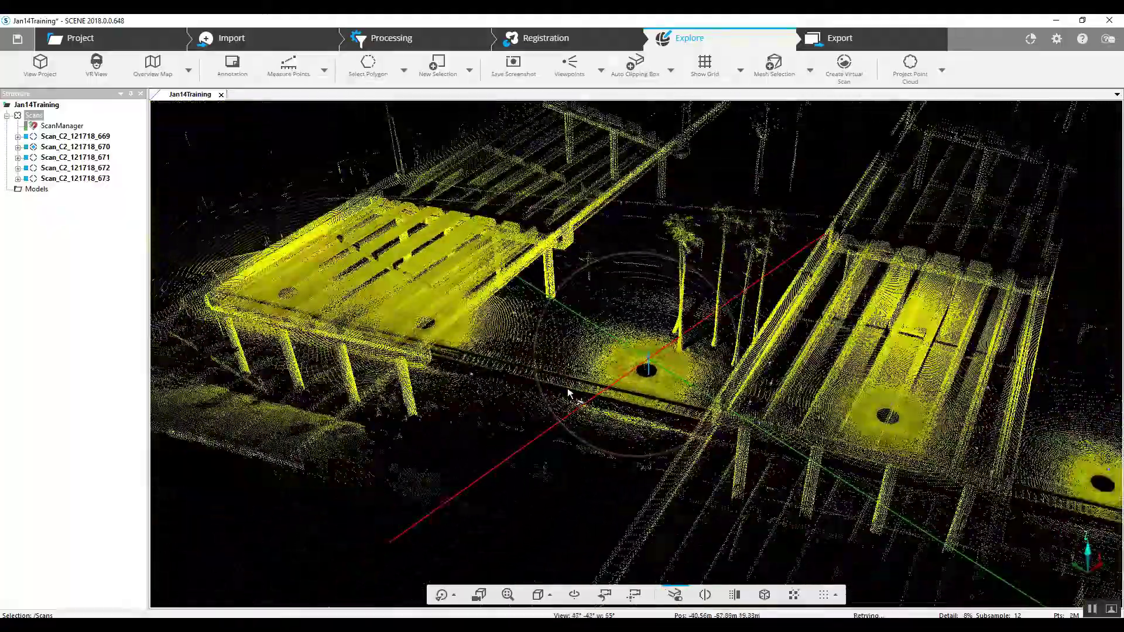
mouse_move(568, 388)
mouse_down()
mouse_move(477, 389)
mouse_move(512, 404)
mouse_move(521, 372)
mouse_up()
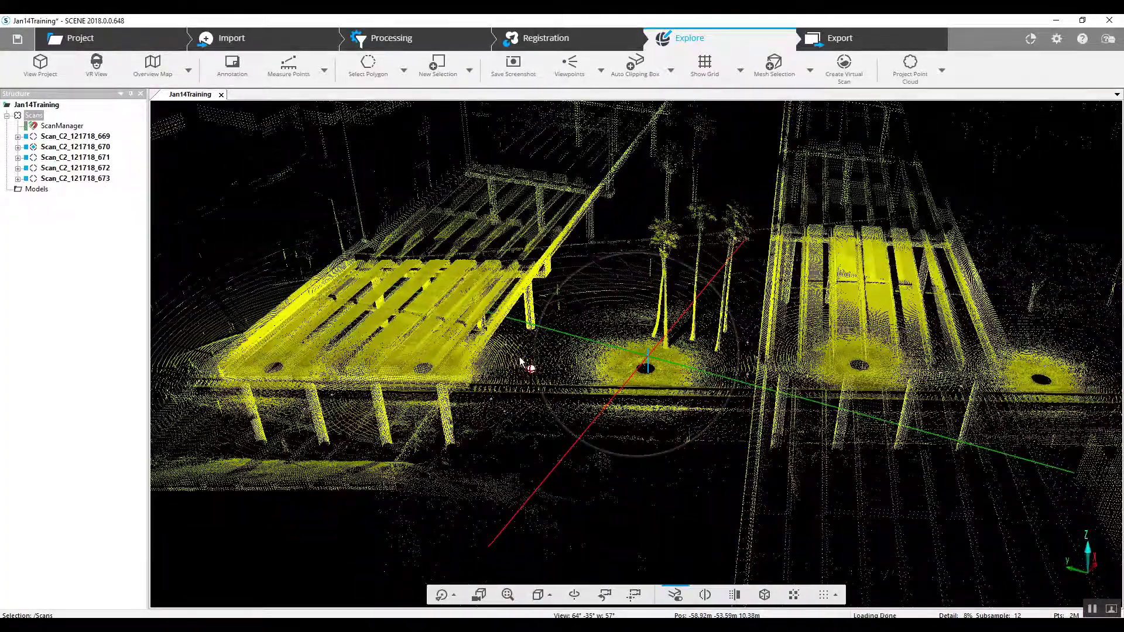
- Open Scan_C2_121718_669's scan view and turn it toward the bridge pillars and deck
double_click(73, 140)
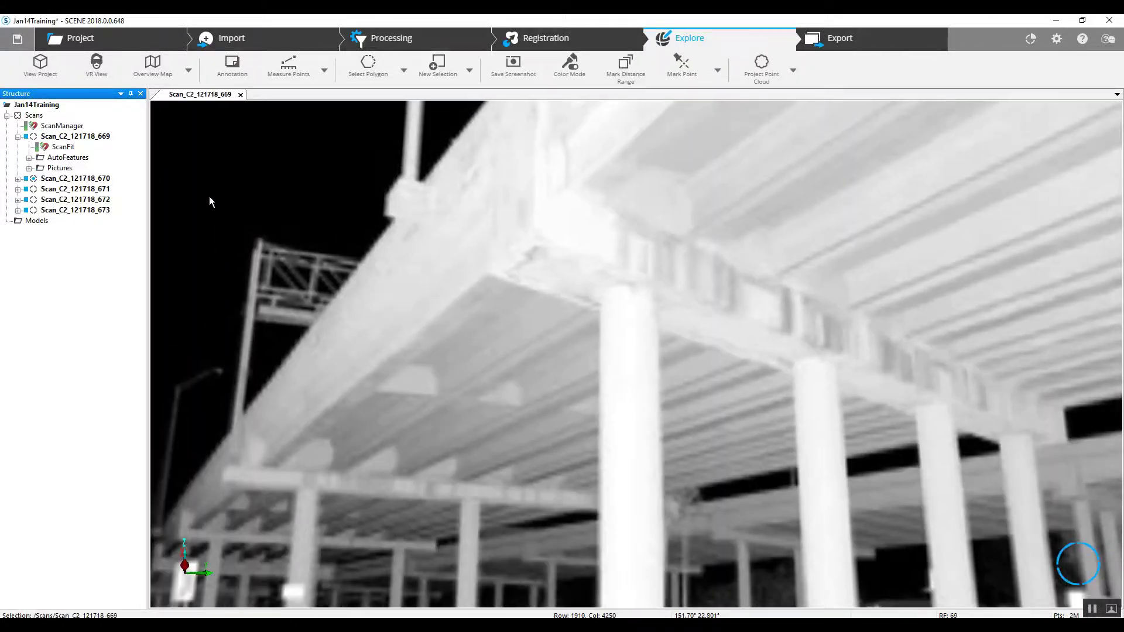
mouse_move(641, 301)
mouse_down()
mouse_move(523, 222)
mouse_move(292, 220)
mouse_up()
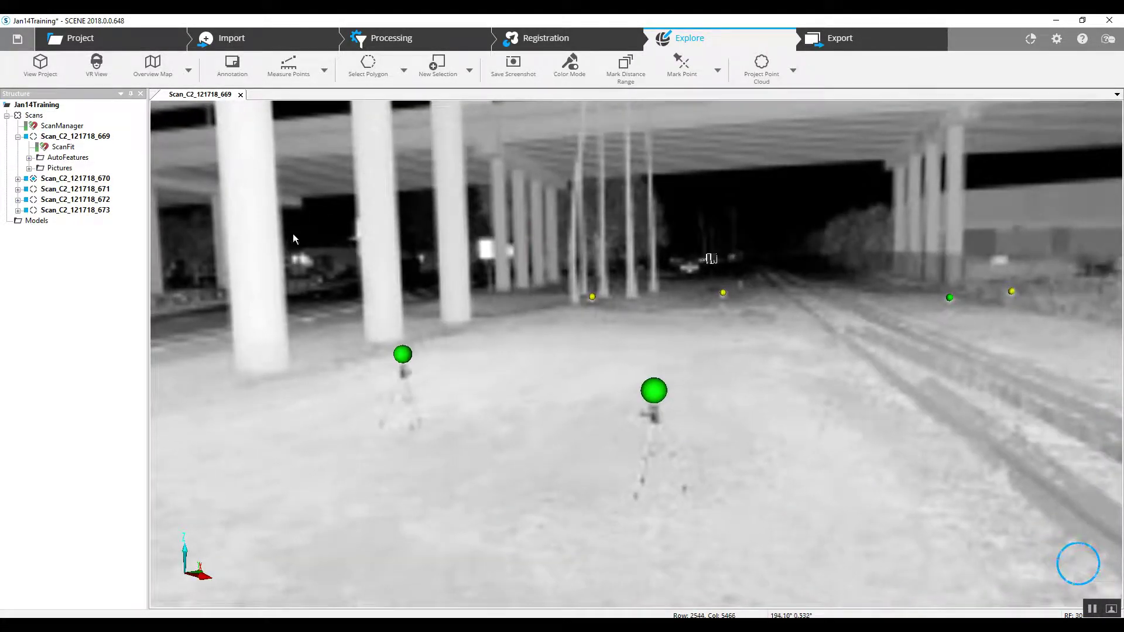
mouse_move(492, 279)
mouse_down()
mouse_move(477, 266)
mouse_move(421, 295)
mouse_move(585, 280)
mouse_move(477, 301)
mouse_move(459, 364)
mouse_move(545, 283)
mouse_move(671, 269)
mouse_move(820, 279)
mouse_move(671, 306)
mouse_move(758, 292)
mouse_move(869, 310)
mouse_move(811, 335)
mouse_move(883, 339)
mouse_move(764, 367)
mouse_move(439, 366)
mouse_move(283, 381)
mouse_move(502, 369)
mouse_move(494, 355)
mouse_up()
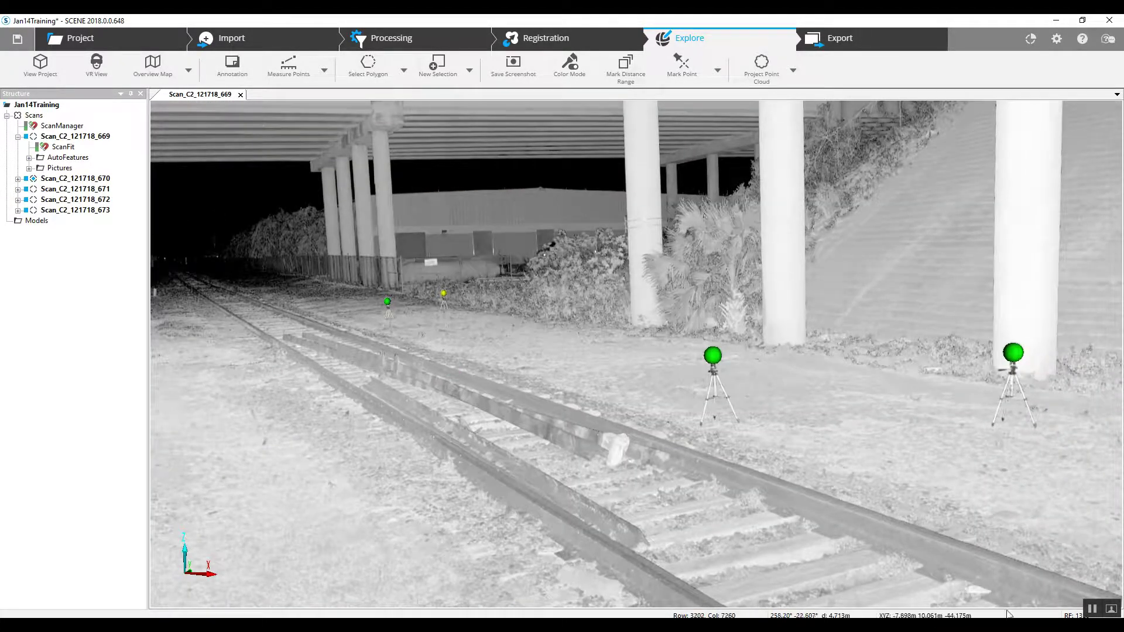
drag(676, 435, 545, 434)
mouse_move(712, 347)
mouse_down()
mouse_move(679, 370)
mouse_move(691, 364)
mouse_up()
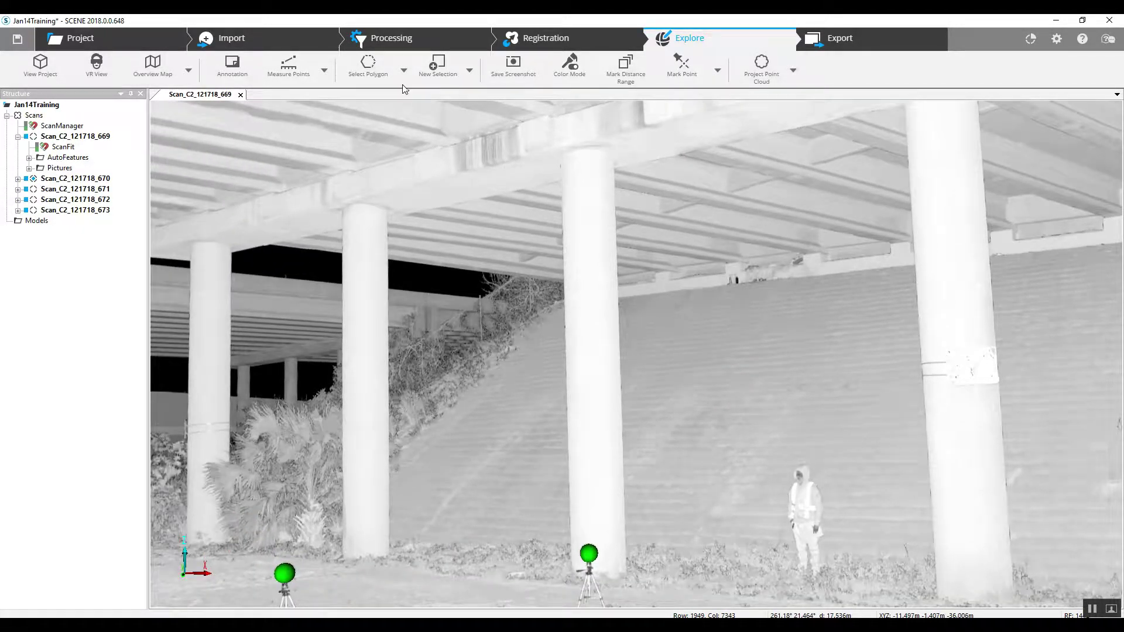
- Measure the 5.5482 m point-to-point distance between the two bridge pillar tops
click(290, 64)
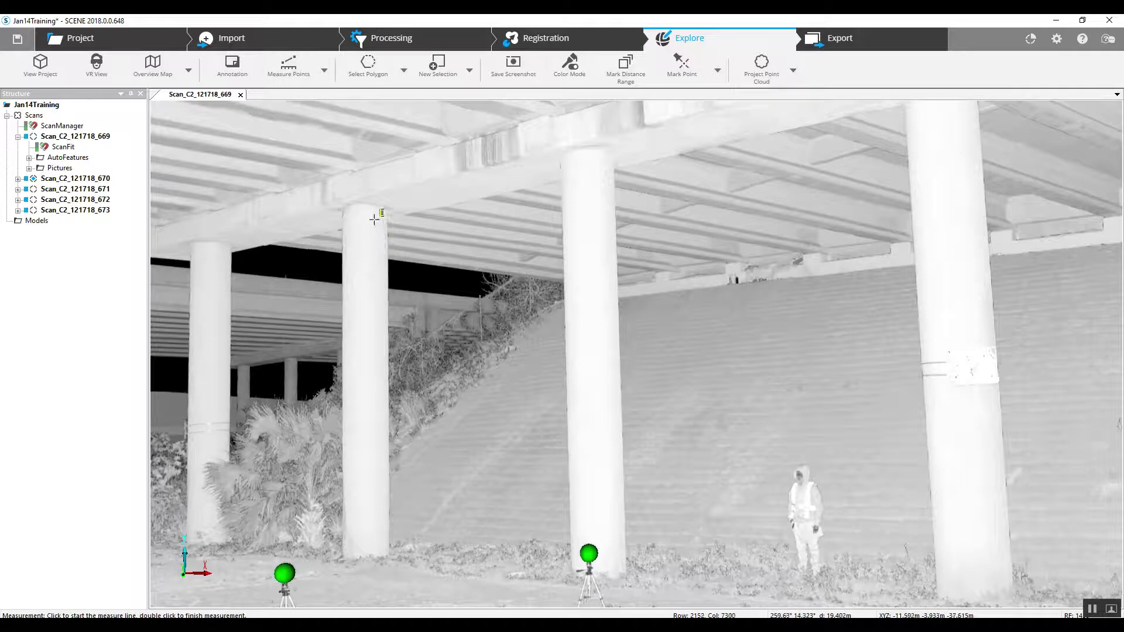
click(379, 218)
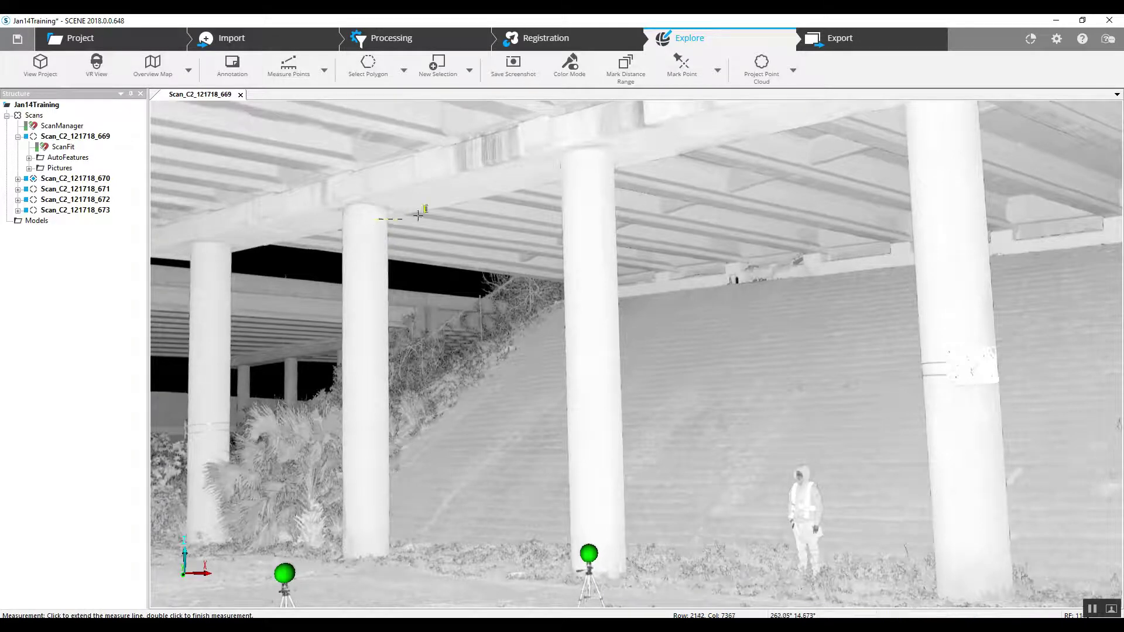
double_click(569, 175)
key(Escape)
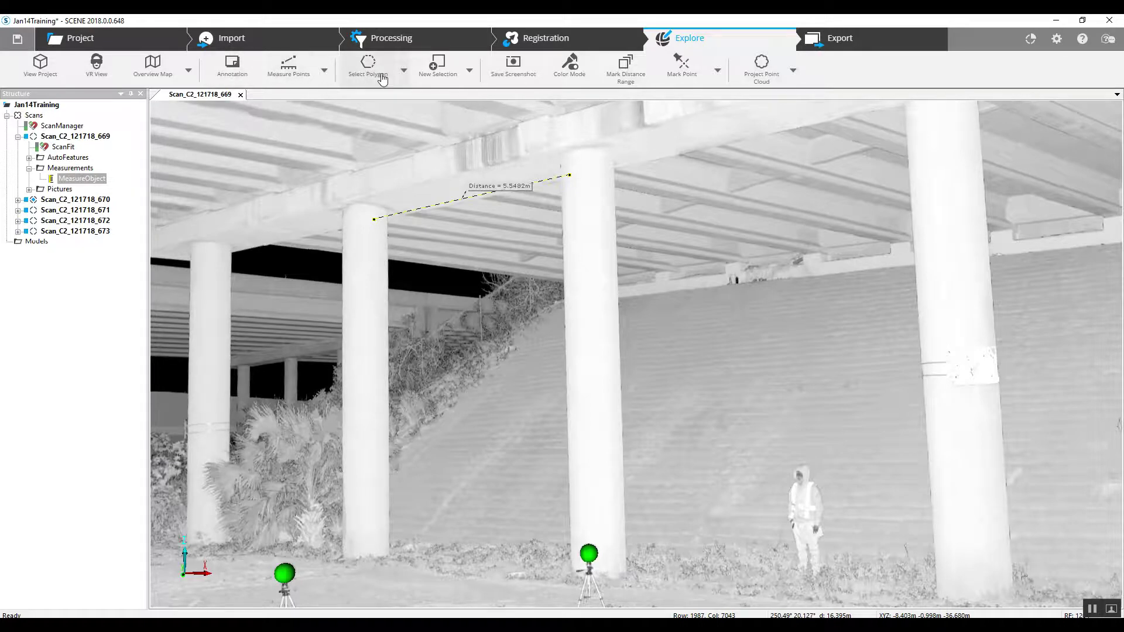
- Use rectangle selection to select the region around the measured pillars
click(403, 78)
click(389, 136)
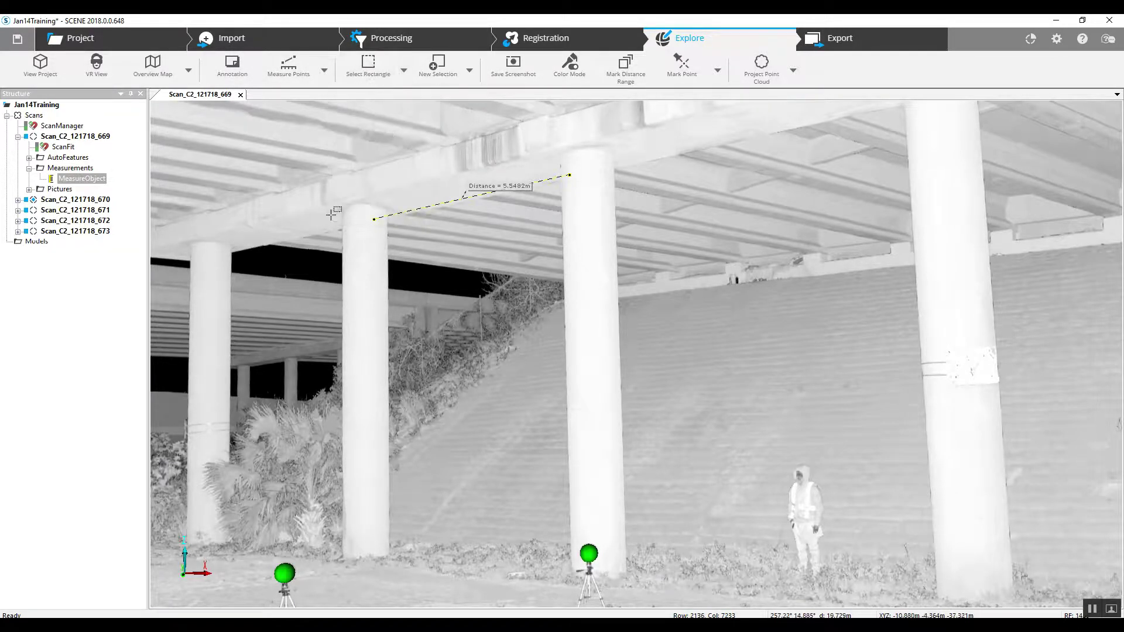
drag(341, 162, 605, 266)
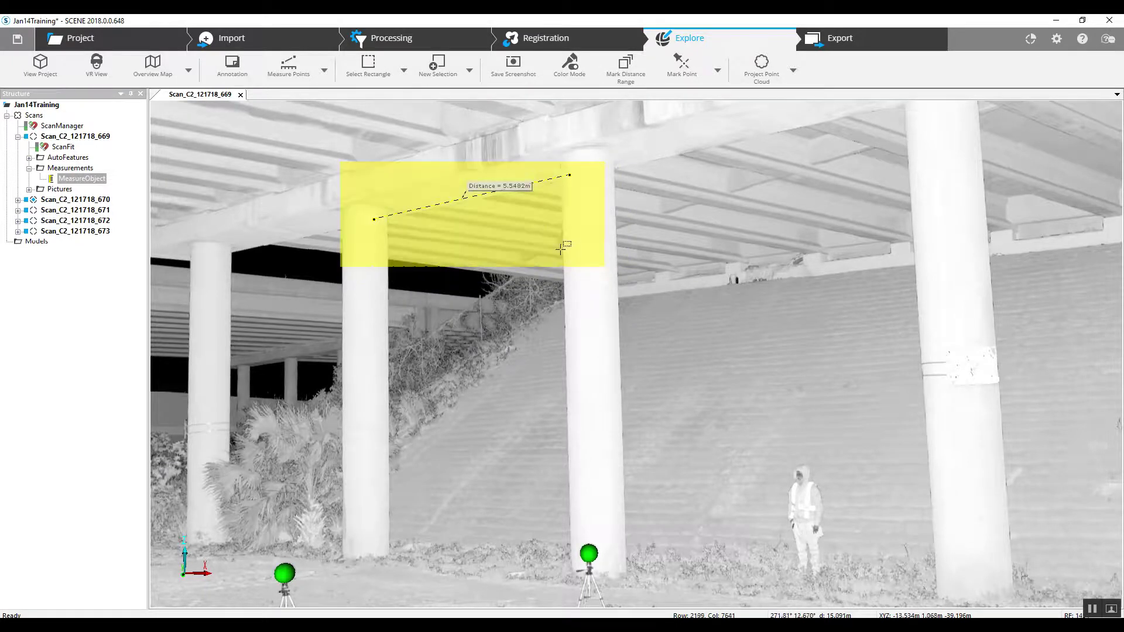
- Open the selected pillar region in a 3D view, orbit it, then close it
right_click(513, 218)
mouse_move(537, 227)
click(597, 223)
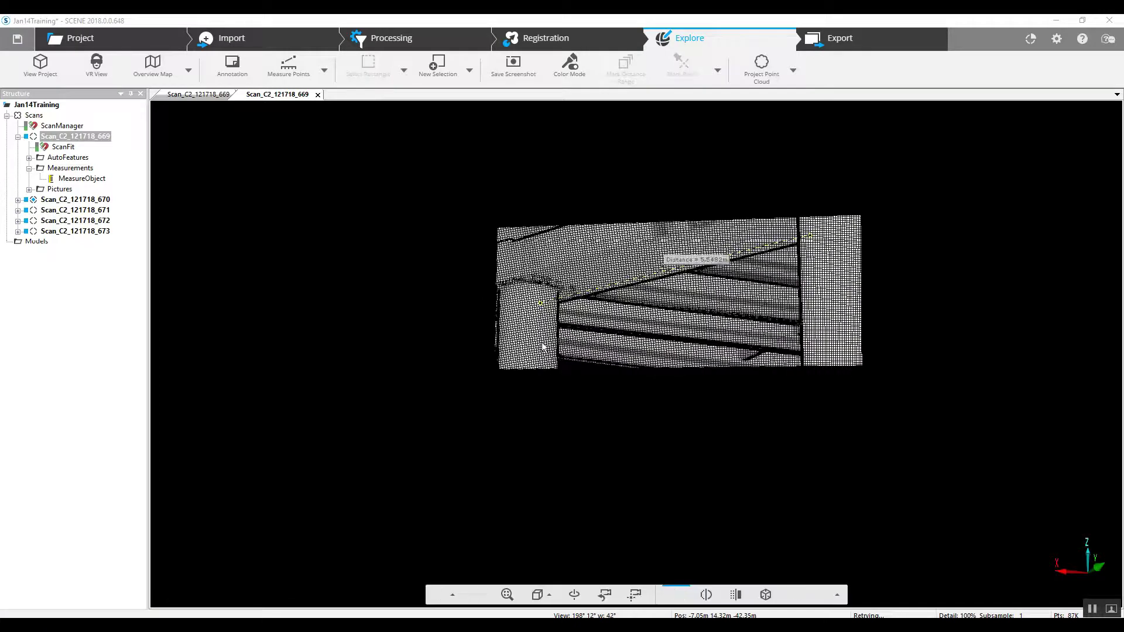
drag(624, 326, 635, 344)
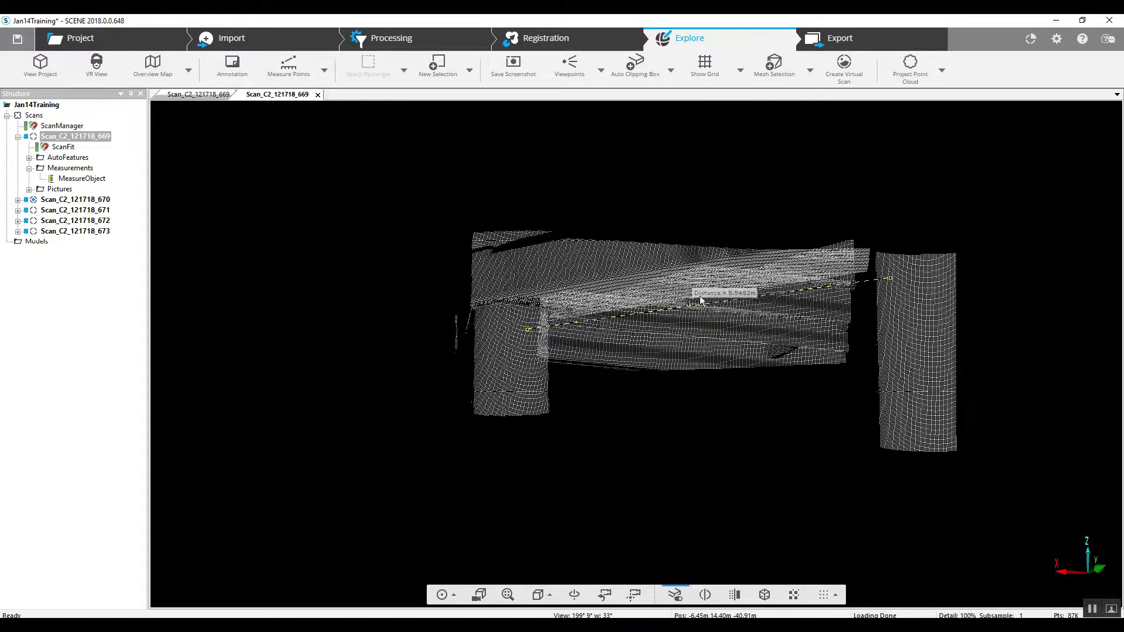
drag(715, 355, 894, 381)
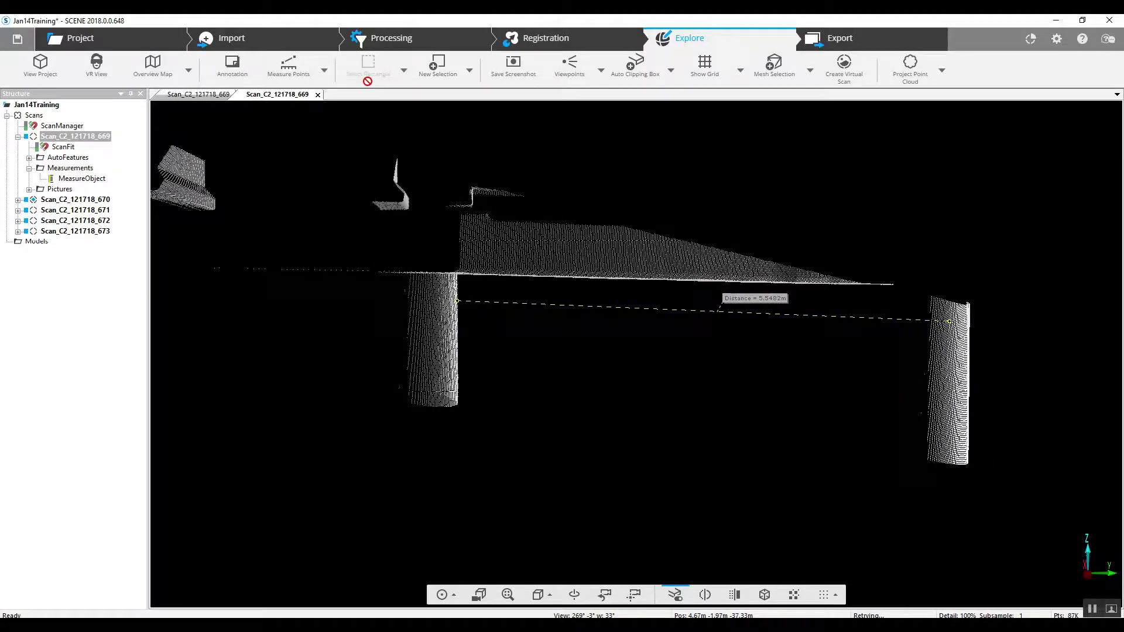
click(318, 94)
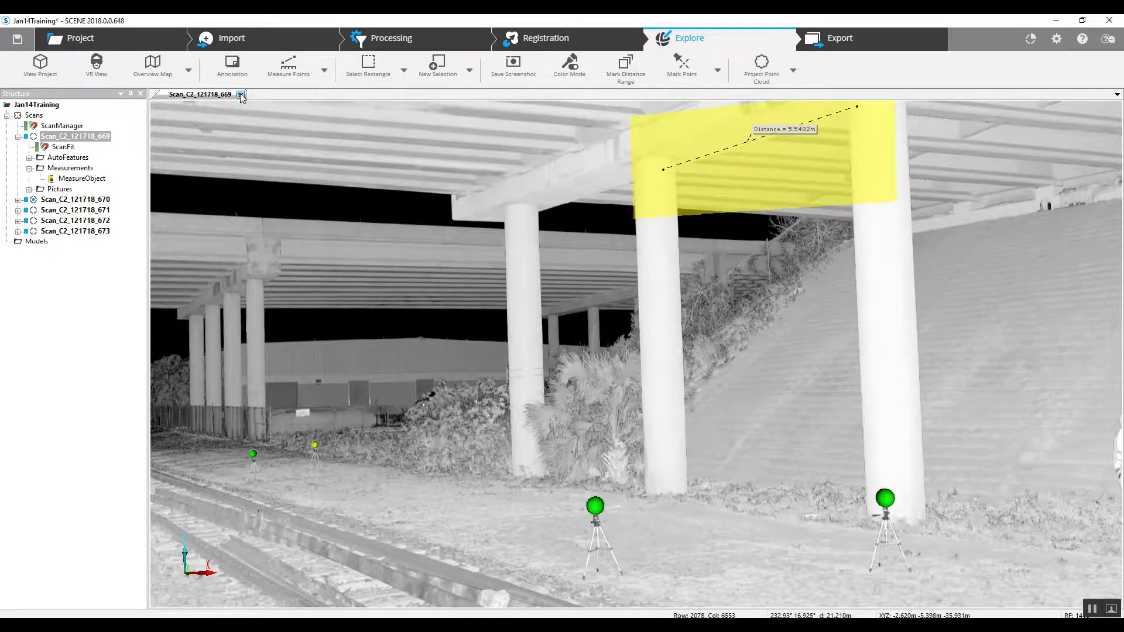
- Close the single-scan view and open all Jan14Training scans together in a 3D view
click(240, 94)
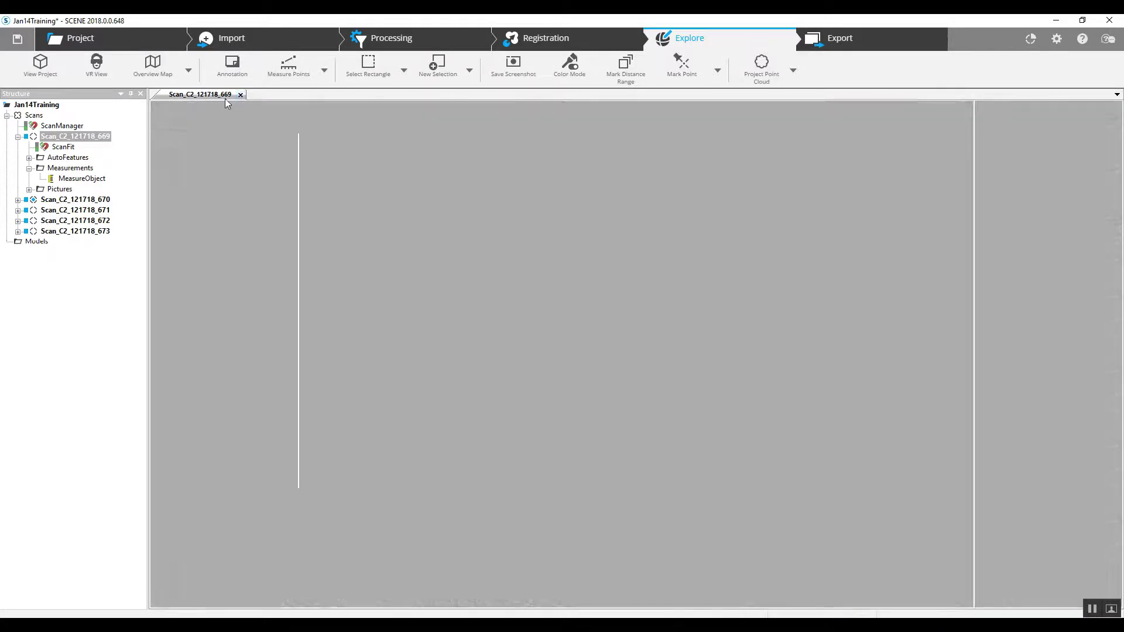
click(34, 115)
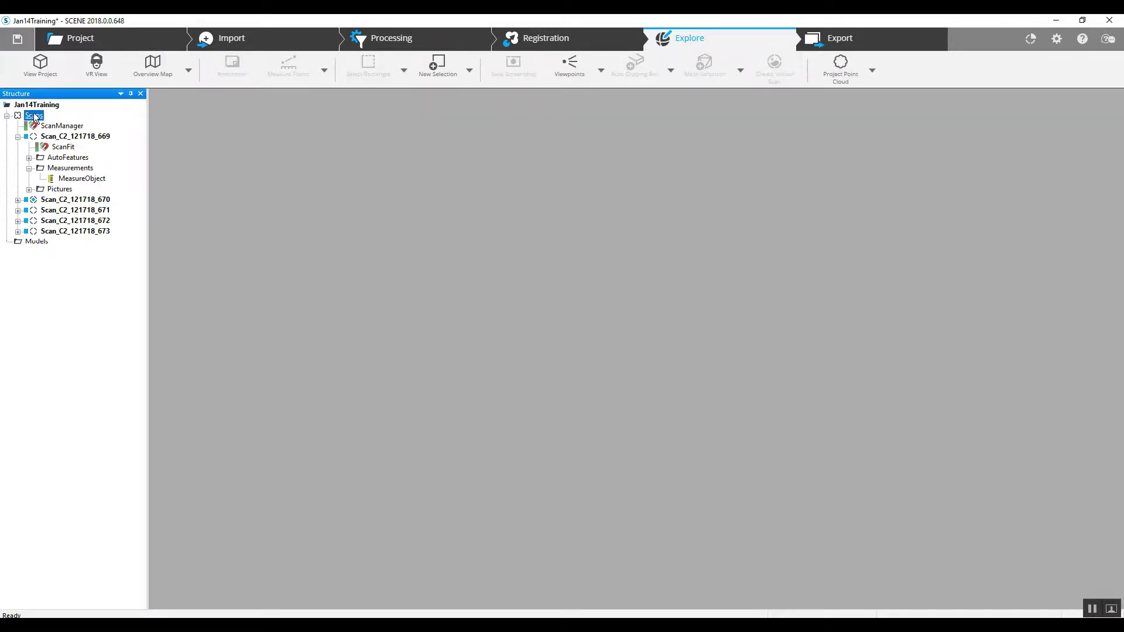
right_click(34, 115)
mouse_move(54, 118)
click(176, 119)
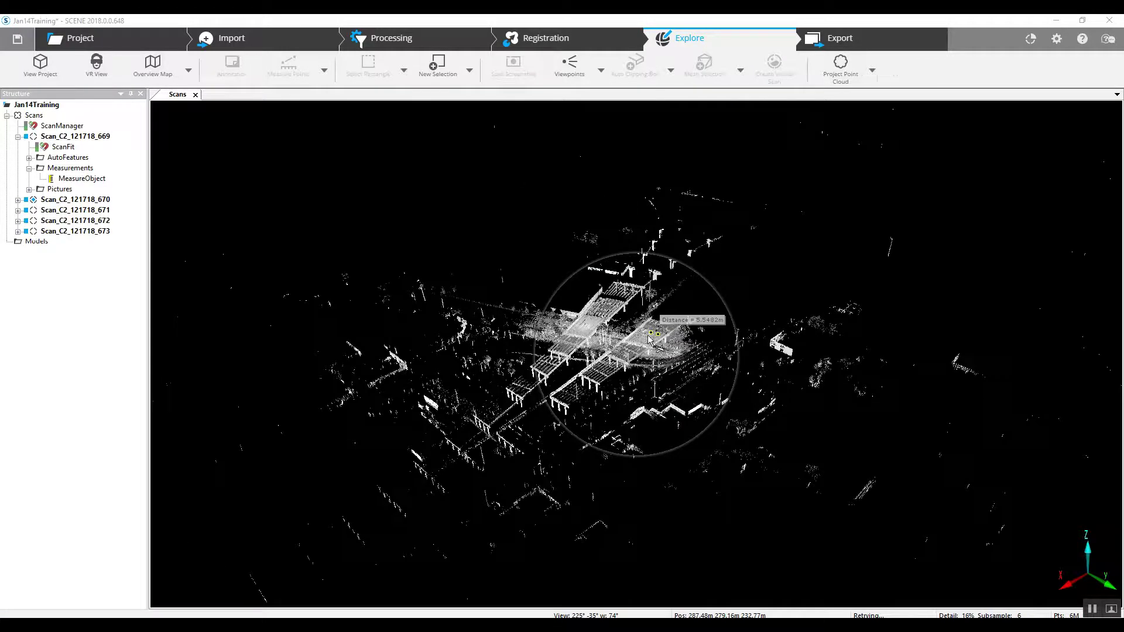
- Zoom in and fly to the spot under the bridge, ready for a distance measurement
scroll(650, 340, up, 10)
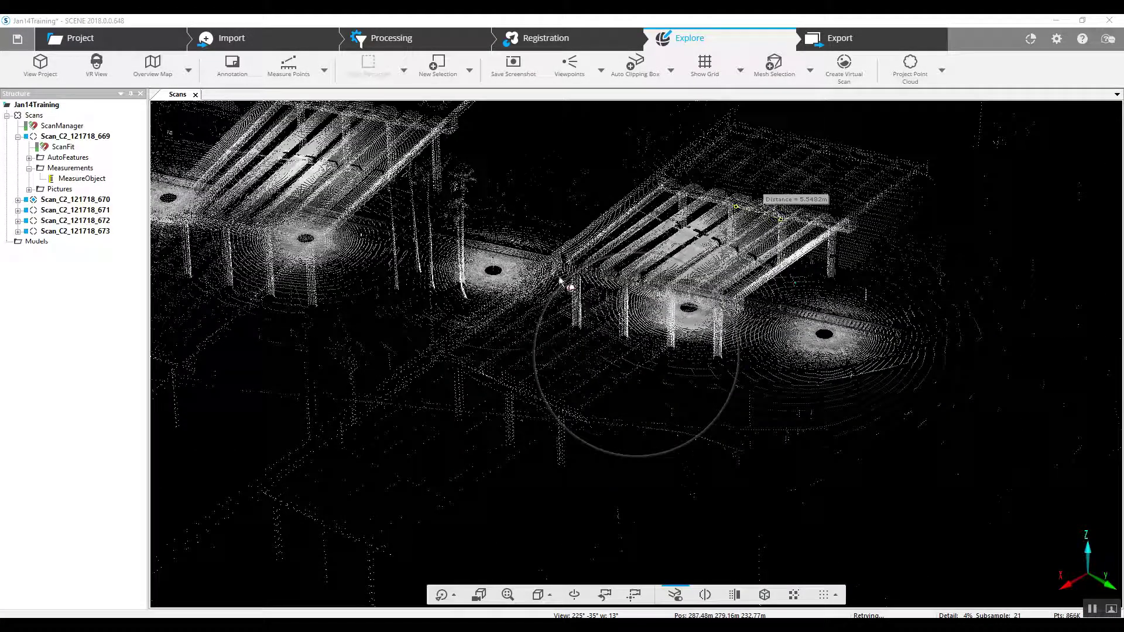
scroll(767, 384, up, 5)
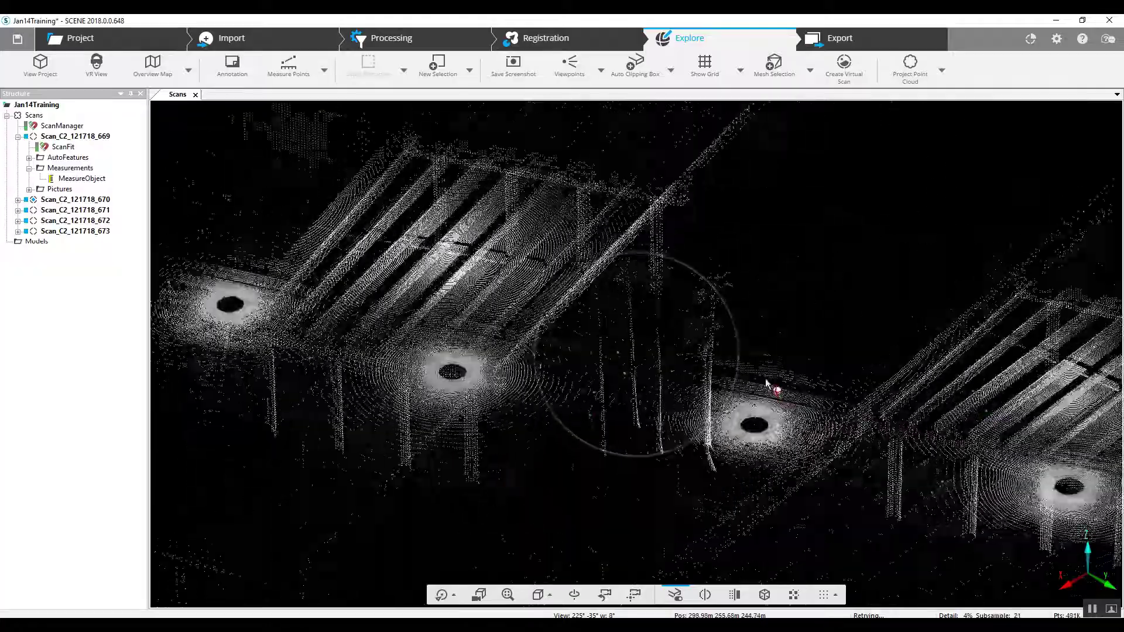
double_click(761, 392)
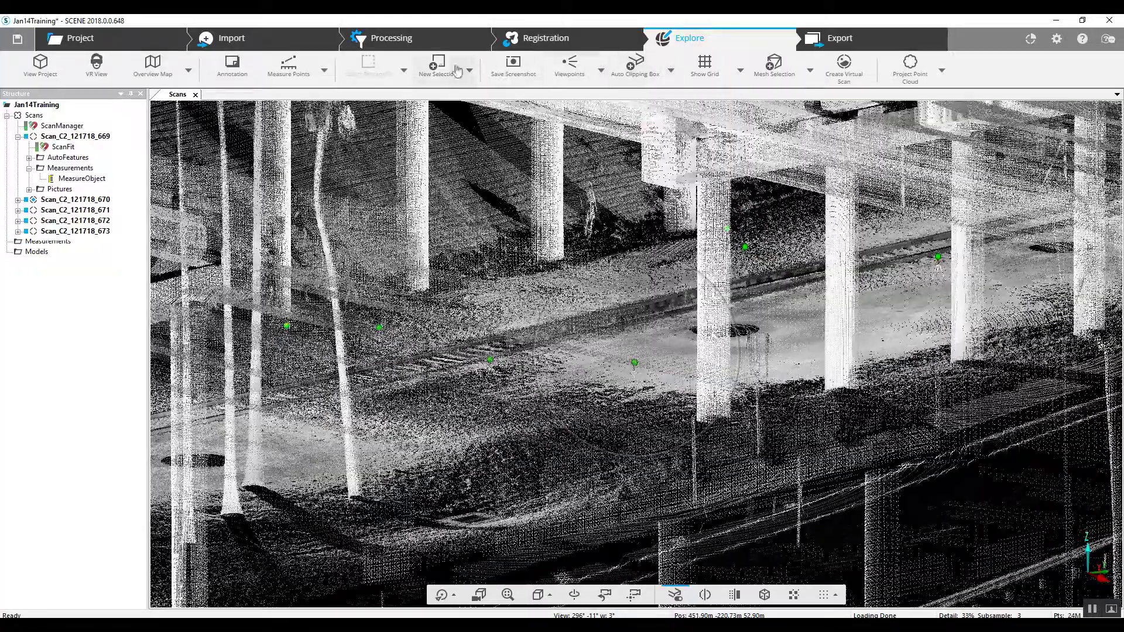
click(304, 75)
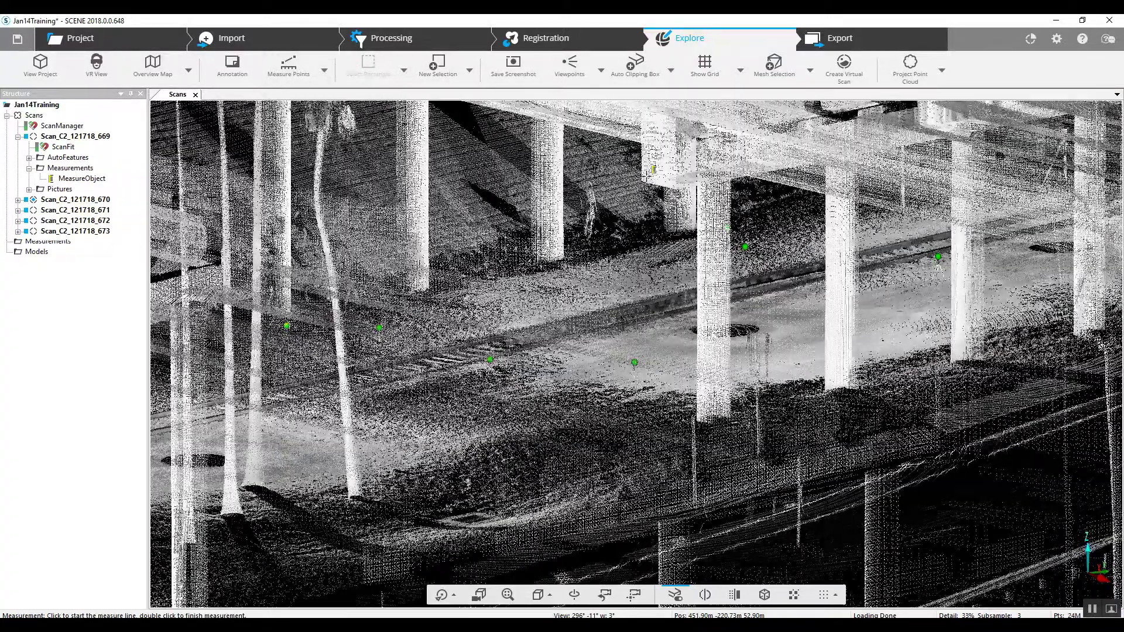
- Measure the distance between two points under the bridge in the combined 3D point cloud
click(647, 175)
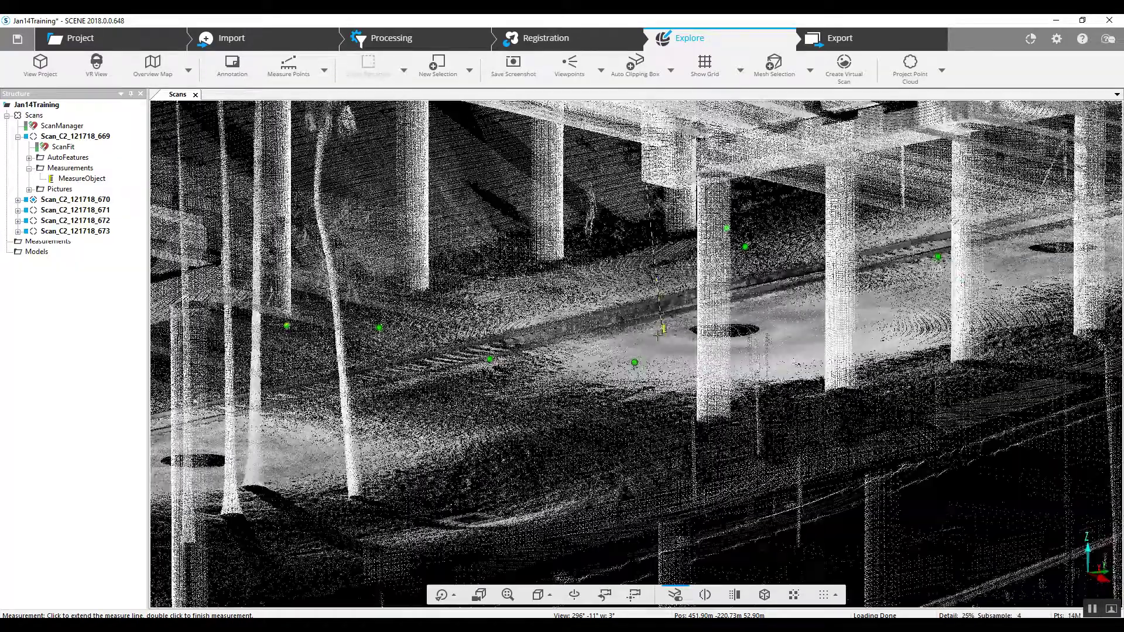
double_click(655, 335)
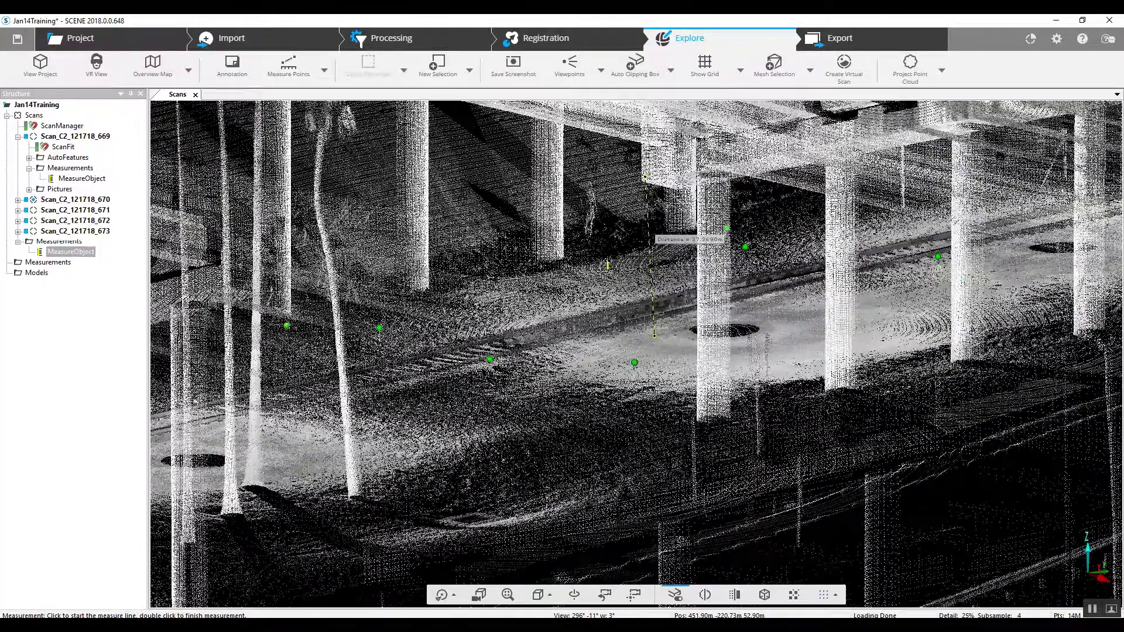
key(Escape)
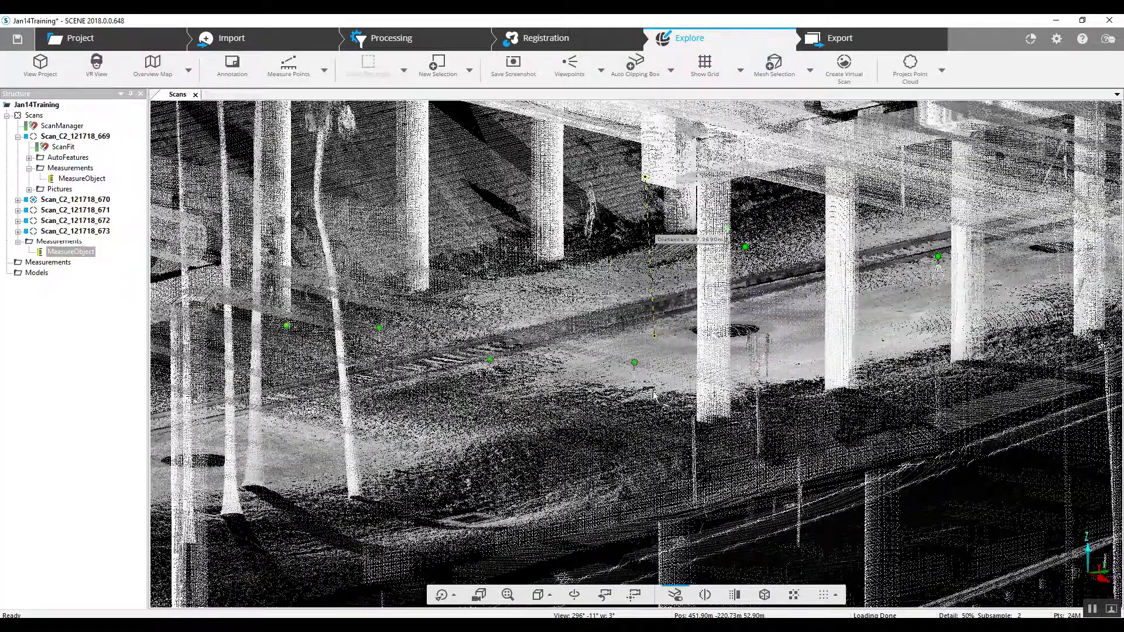
drag(654, 394, 691, 371)
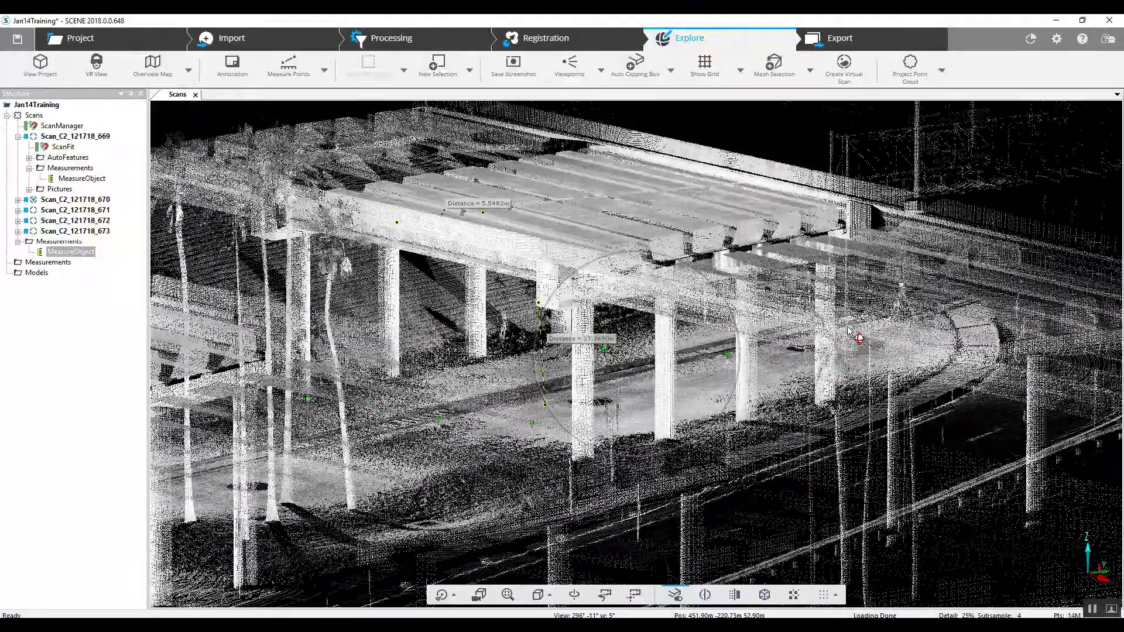
drag(849, 330, 792, 357)
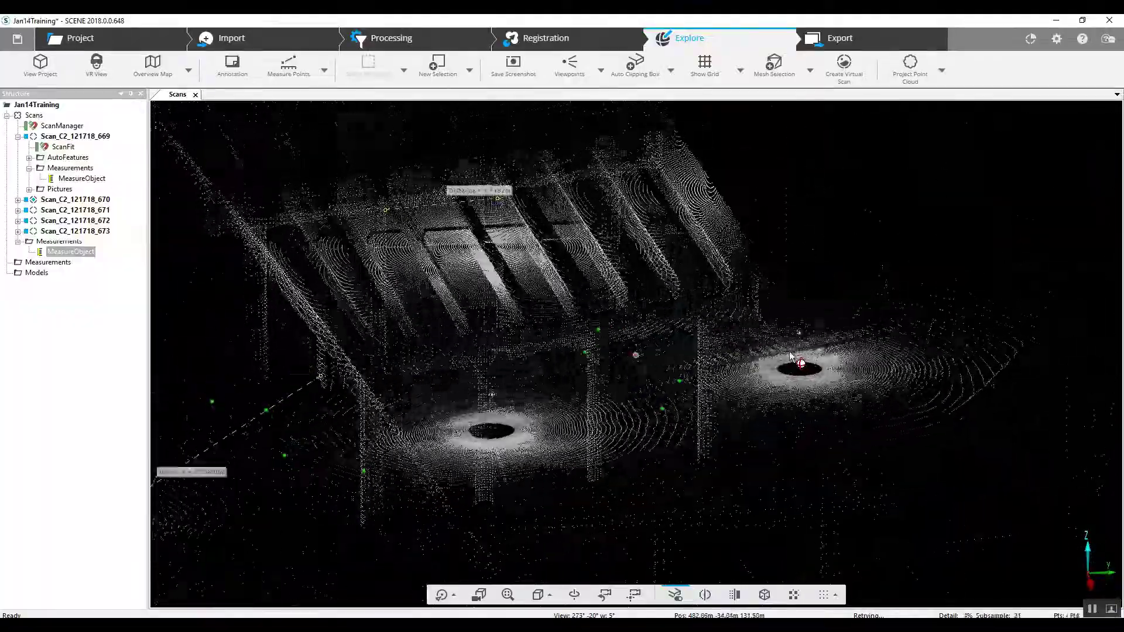
scroll(548, 316, up, 5)
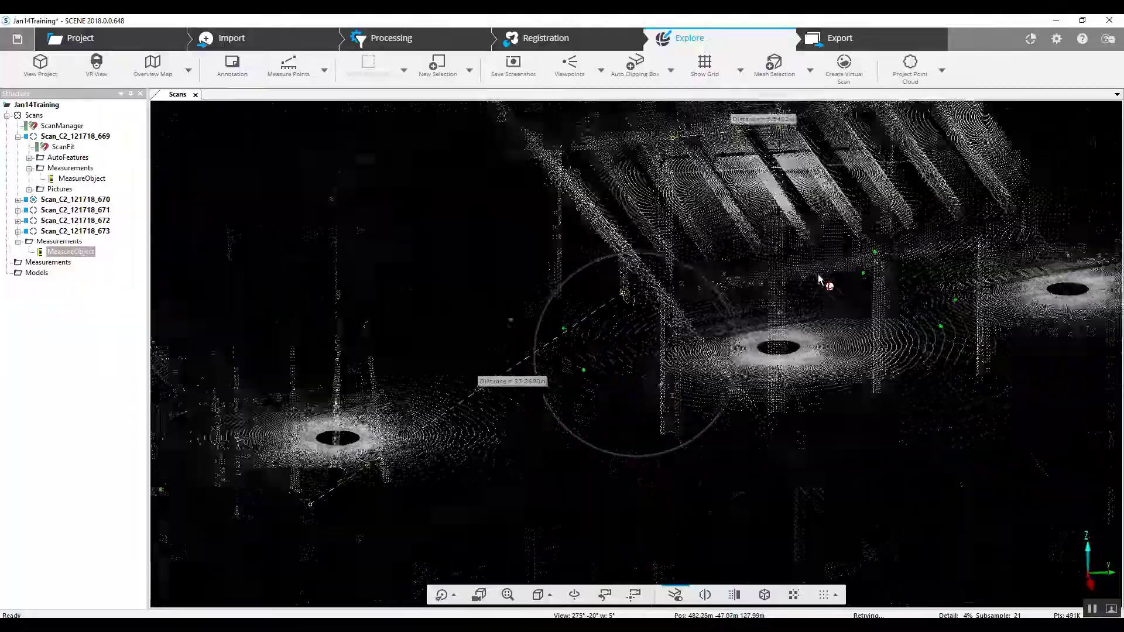
scroll(774, 441, up, 3)
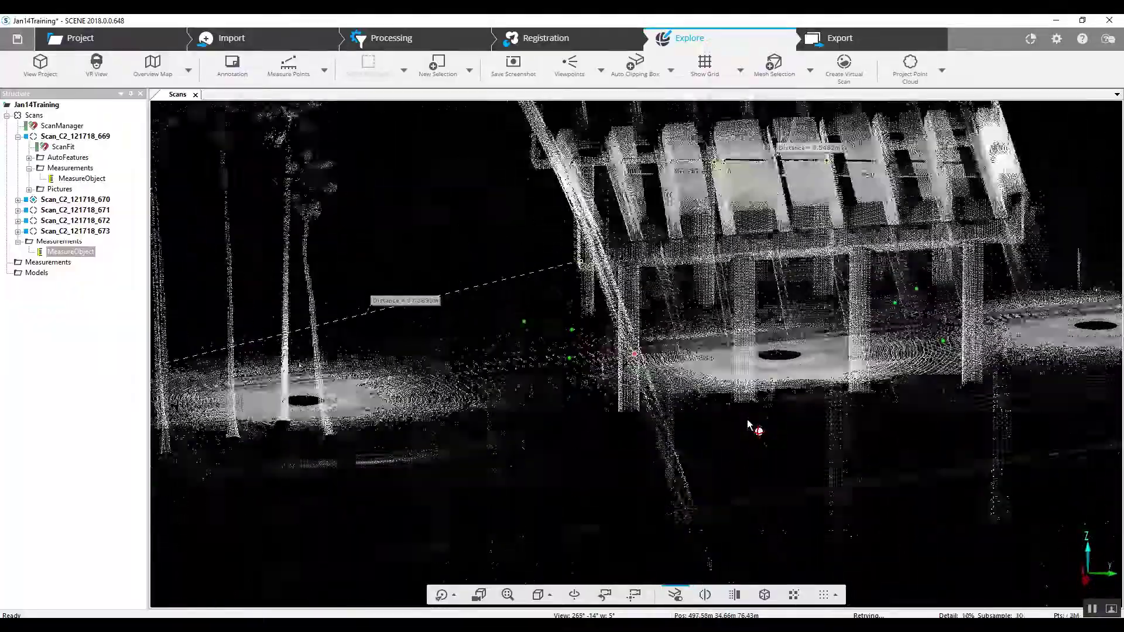
drag(769, 426, 808, 427)
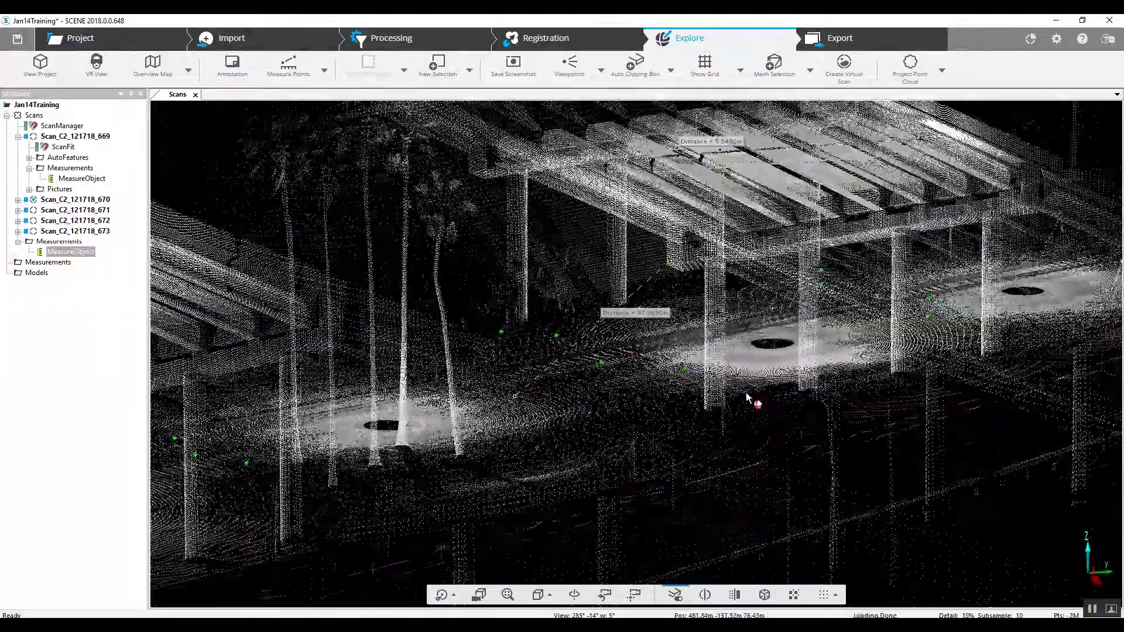
drag(747, 399, 520, 366)
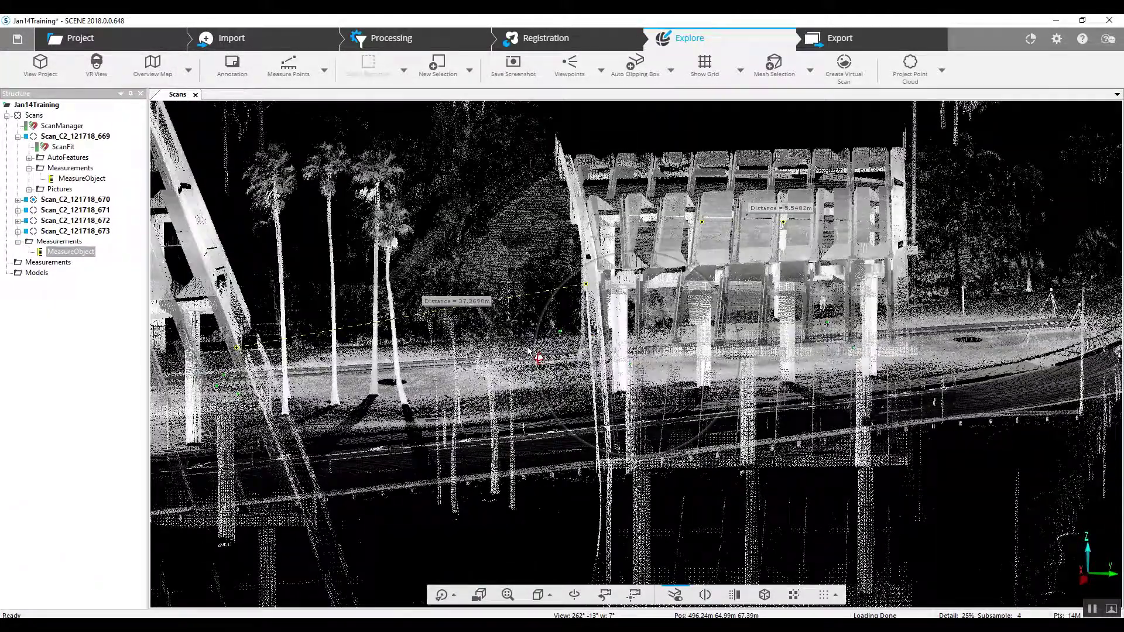